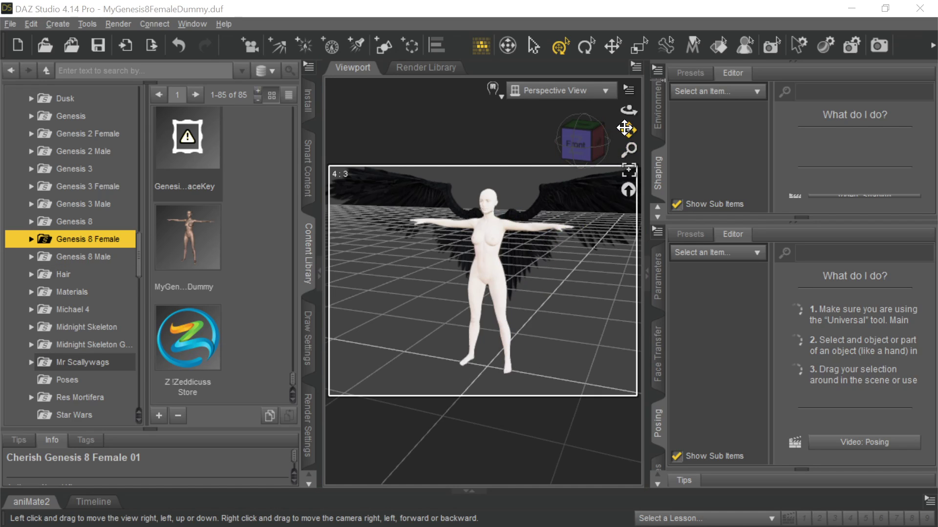
- Pan and orbit around the winged Genesis 8 Female figure, then float the Scene pane over the viewport
left_click_drag(629, 130, 623, 160)
left_click_drag(629, 111, 698, 110)
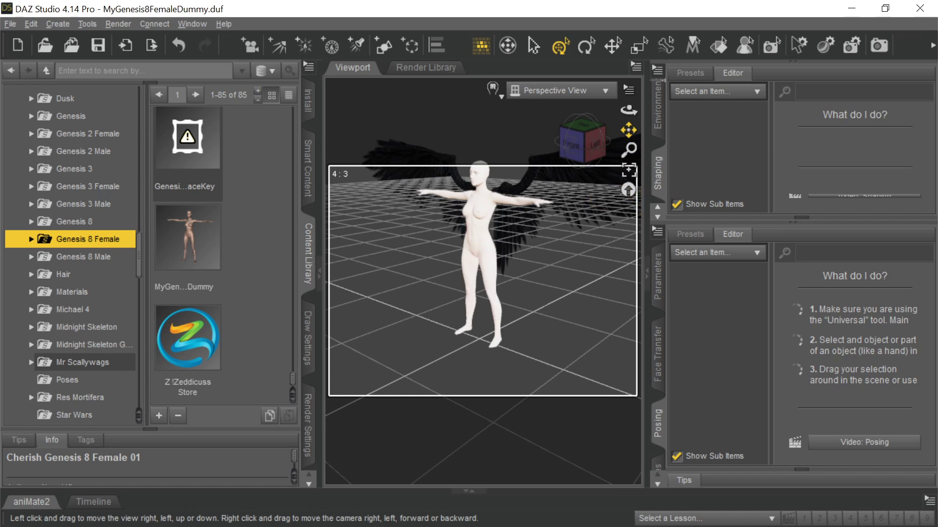
left_click_drag(629, 130, 614, 143)
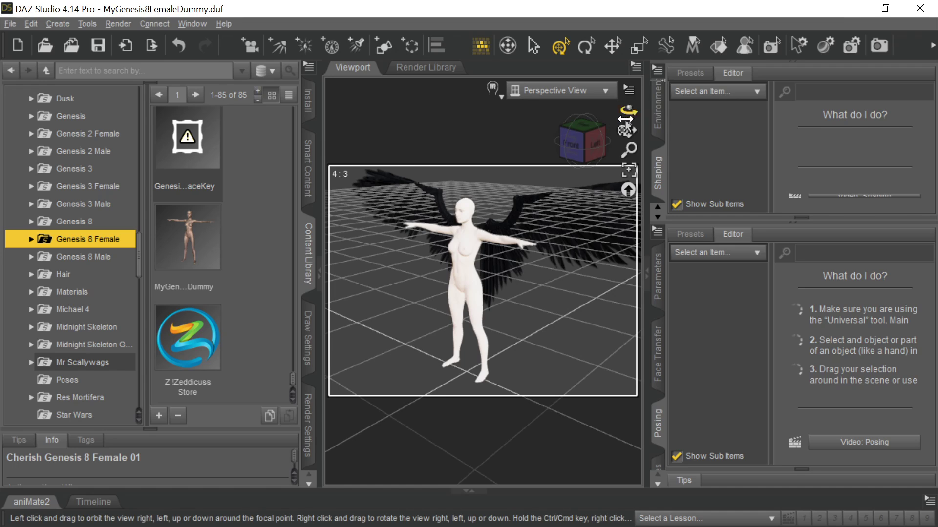
left_click_drag(628, 110, 530, 121)
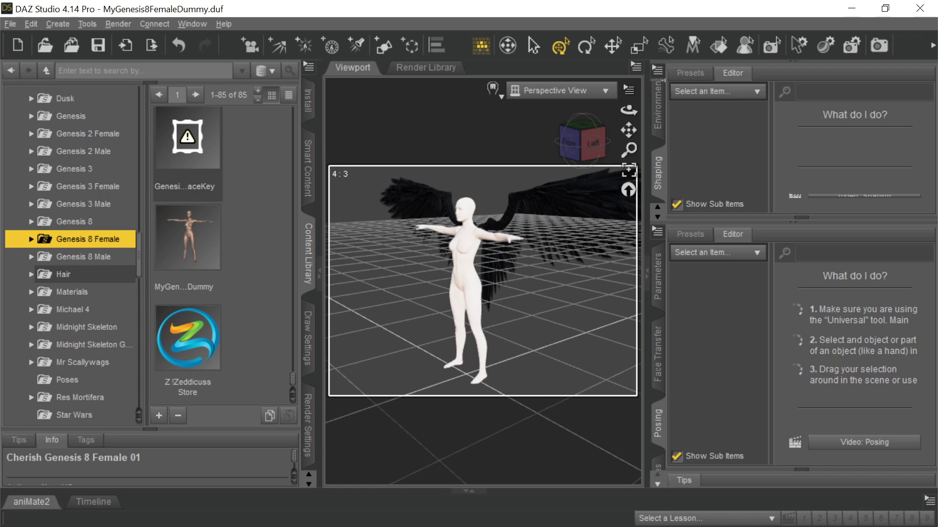
left_click_drag(127, 63, 366, 110)
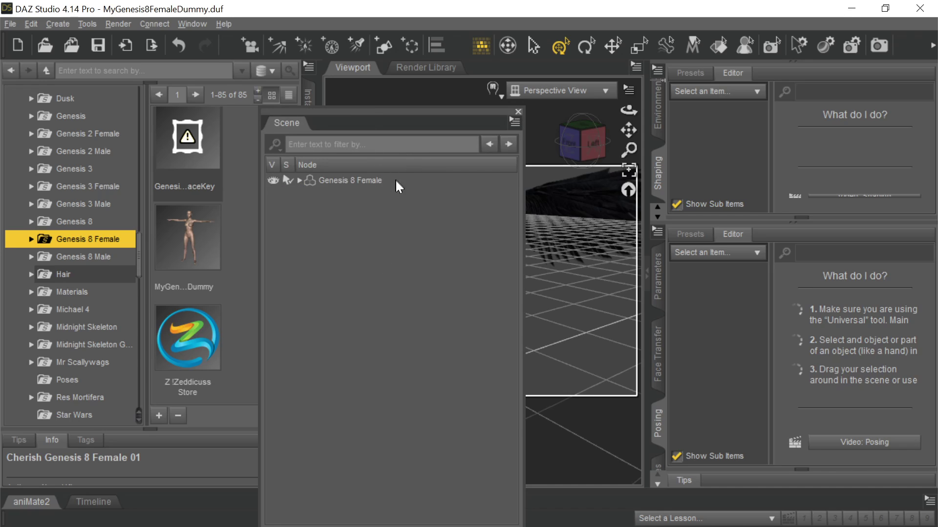
- Expand and select Genesis 8 Female with its Morningstar Wings G8F child, then close the Scene pane
left_click(299, 180)
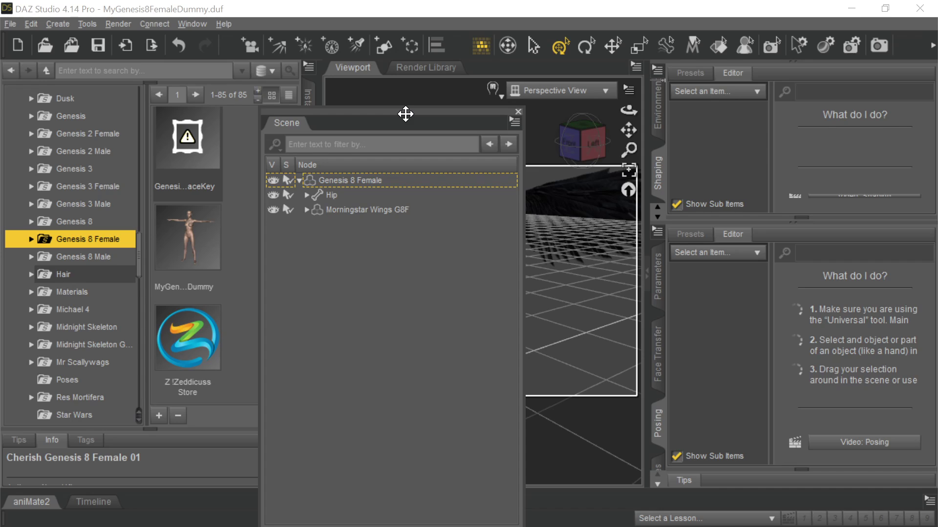
left_click(366, 180)
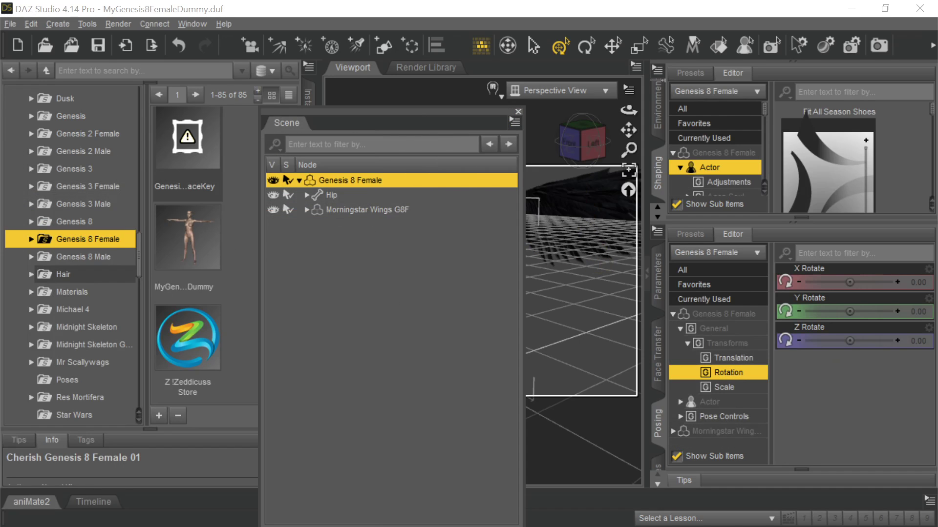
double_click(391, 123)
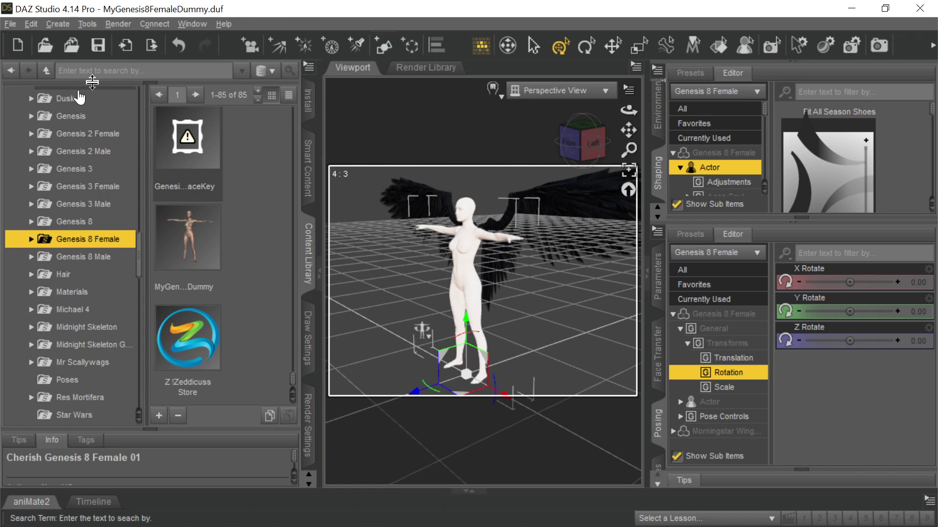
- Export the scene as FBX, overwriting G8F Morningstar Wings.fbx in the Exports folder
left_click(8, 24)
left_click(45, 193)
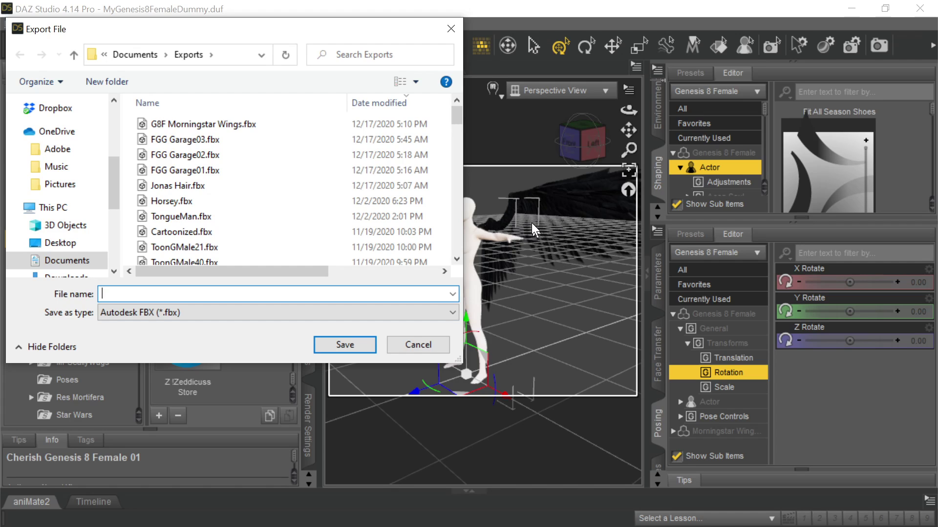
left_click(207, 125)
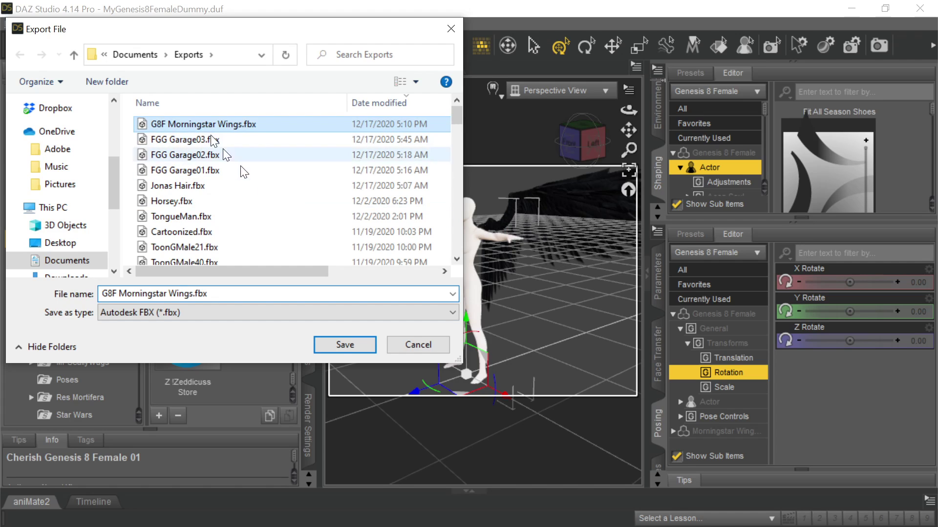
left_click(363, 348)
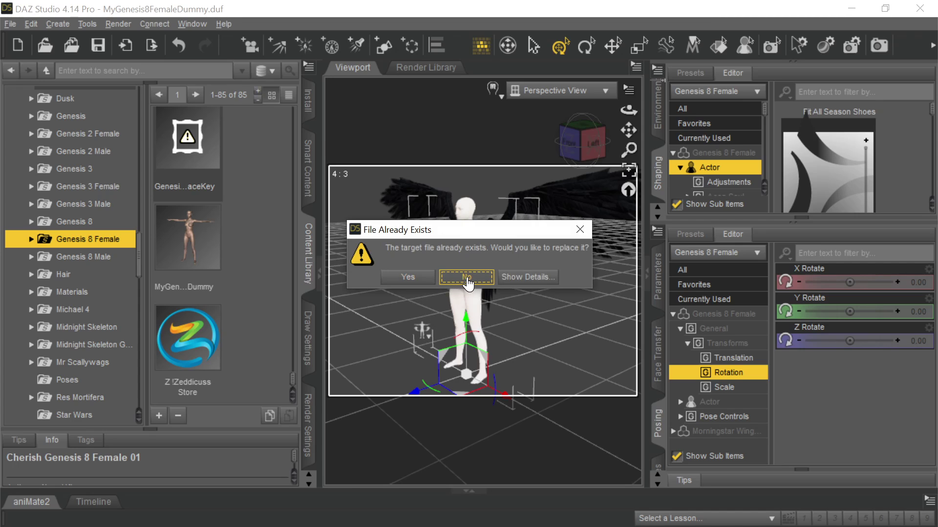
left_click(408, 277)
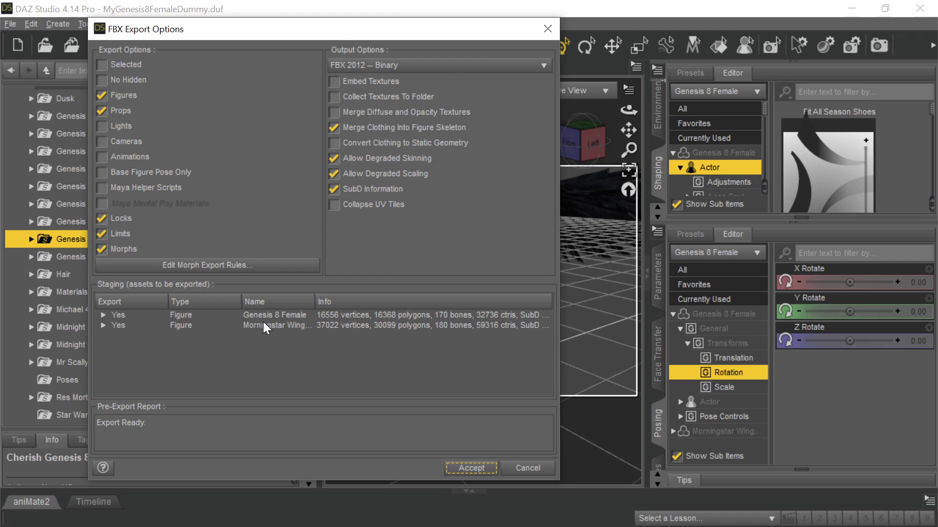
- Expand the Morningstar Wings morphs in Staging, widen the Name column, and open Edit Morph Export Rules
left_click(104, 326)
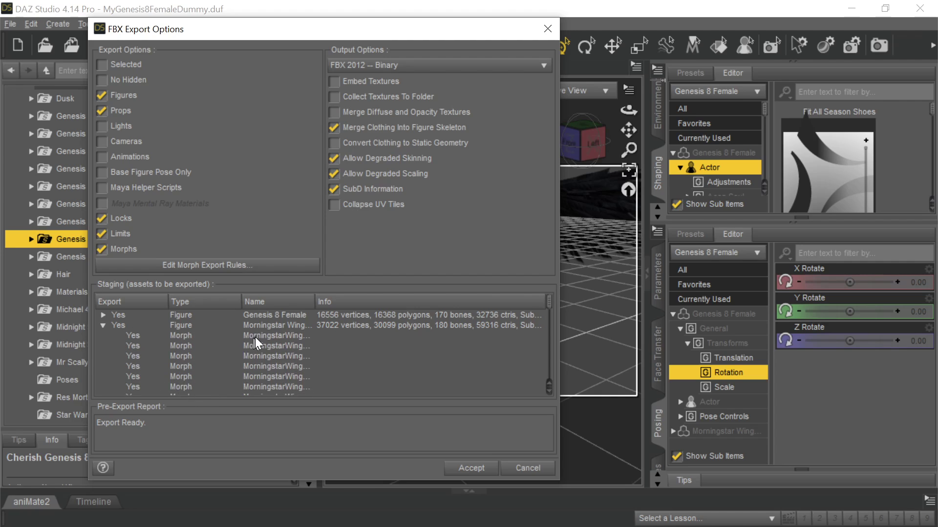
left_click_drag(315, 300, 351, 300)
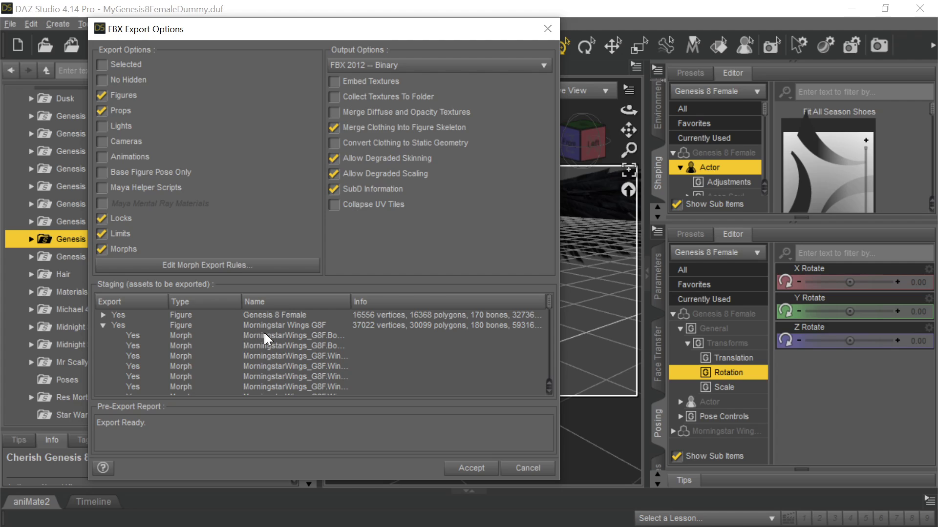
left_click(258, 265)
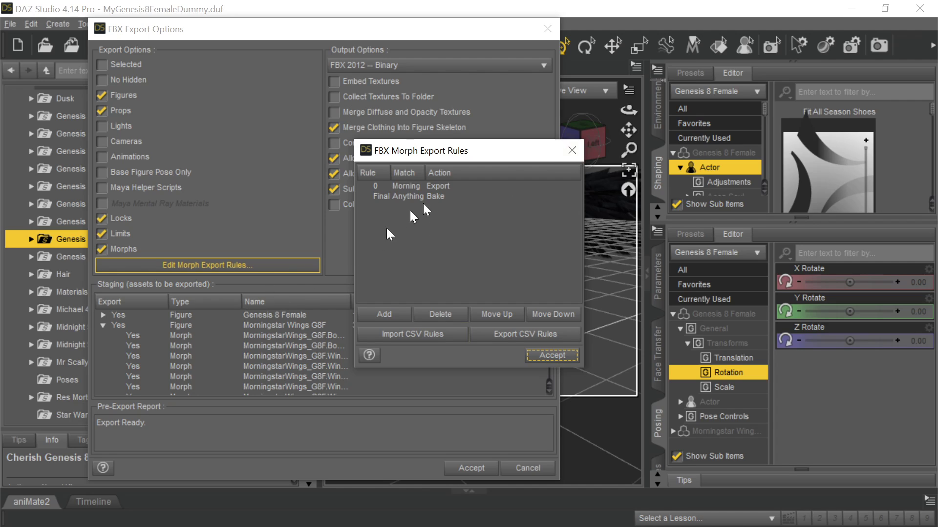
- Close the Morph Export Rules dialog after checking the Morning → Export and Anything → Bake rules
left_click(572, 150)
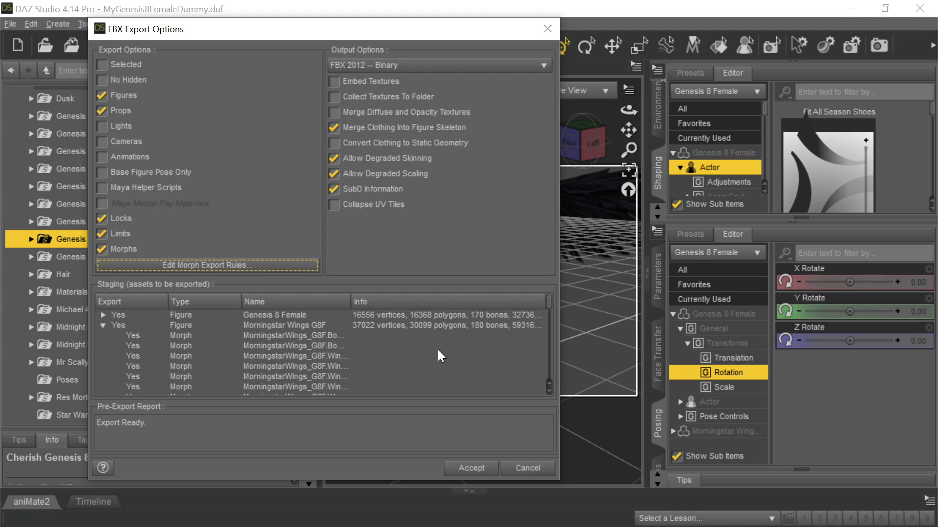
- Review the Genesis 8 Female and Morningstar Wings G8F morph lists in Staging, then cancel the export
left_click(105, 317)
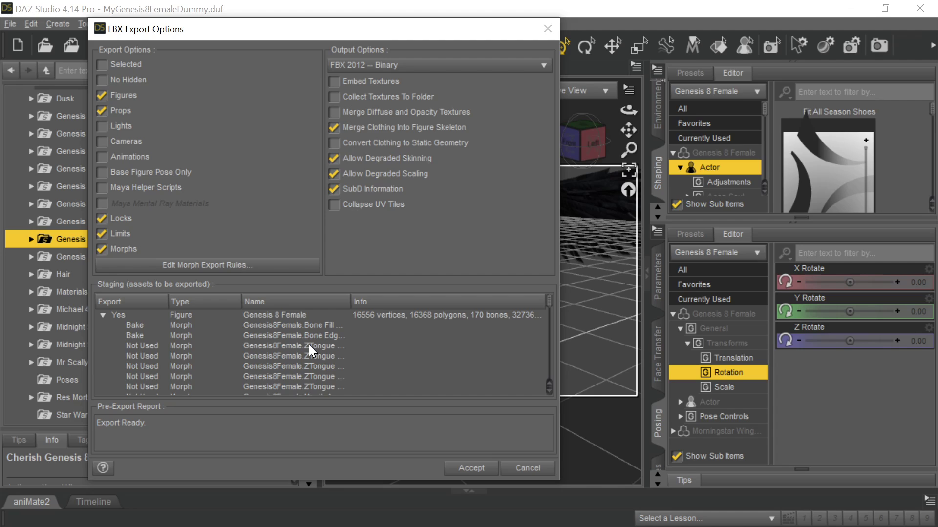
left_click(103, 315)
left_click(103, 325)
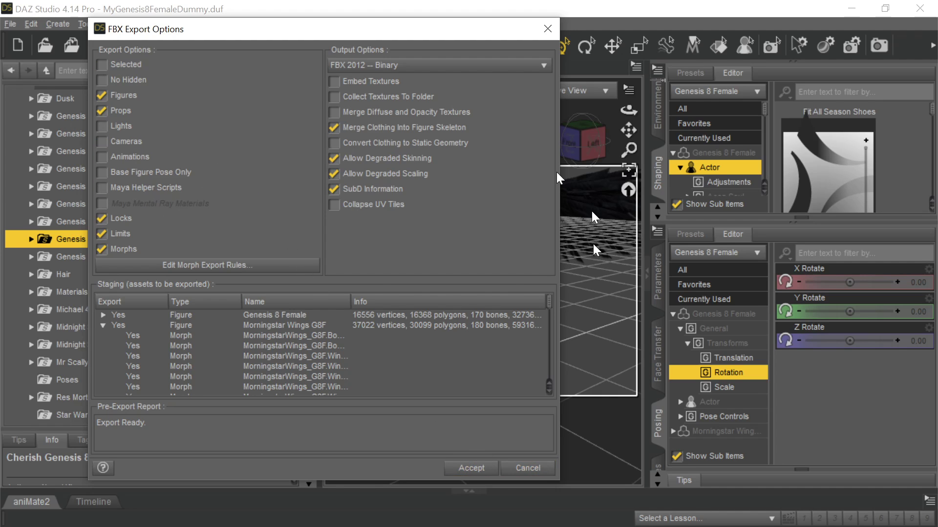
left_click(537, 469)
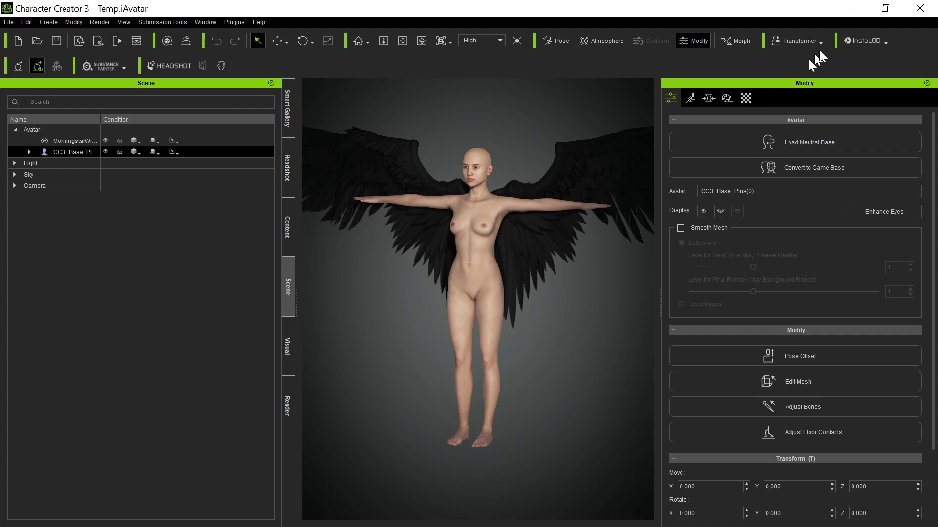
- Check the CC3/CC3+ Transformer options, then select the Morningstar wings and the character's body
left_click(819, 45)
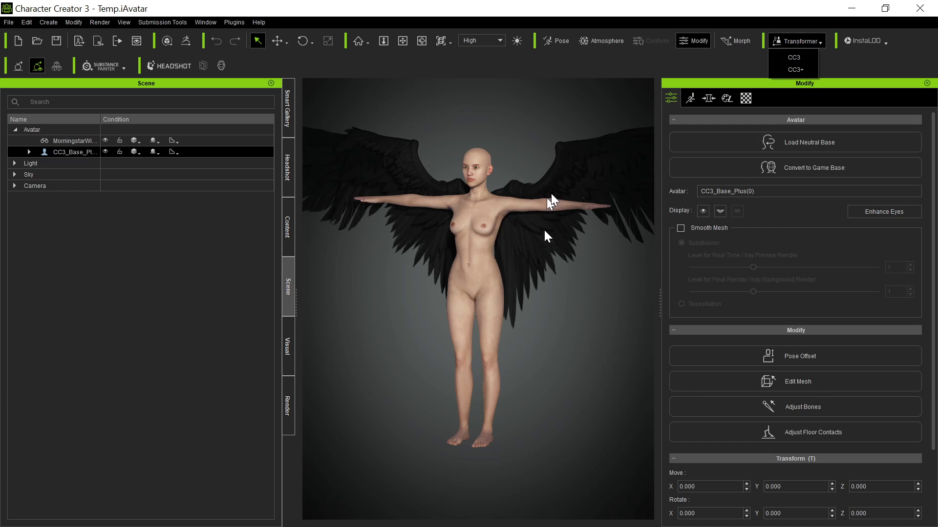
left_click(341, 351)
left_click(376, 136)
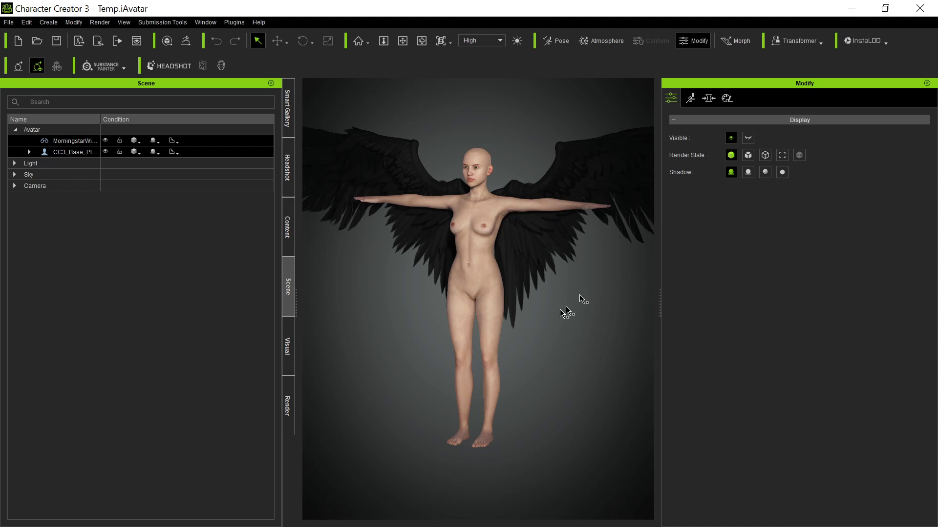
left_click(8, 22)
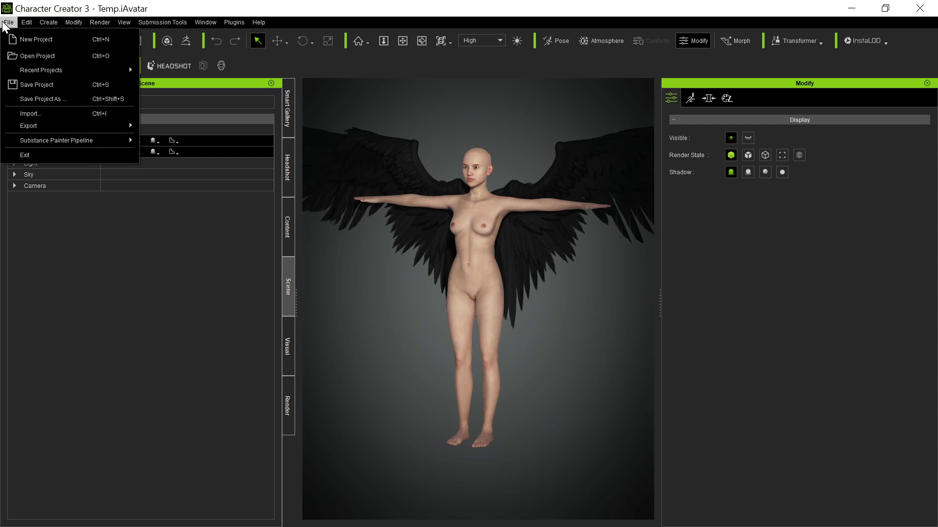
left_click(431, 306)
left_click(428, 301)
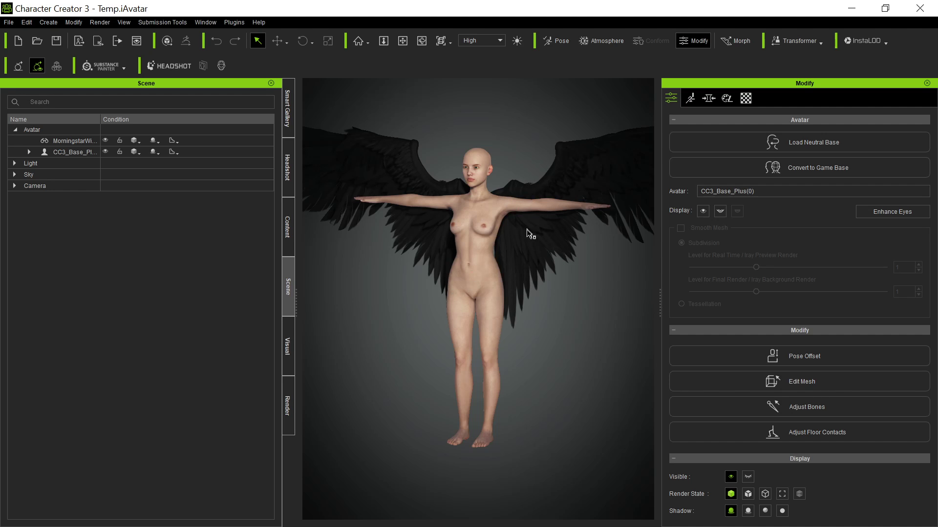
- Dismiss the mail notification and send the winged CC3_Base_Plus character to iClone
left_click(539, 259)
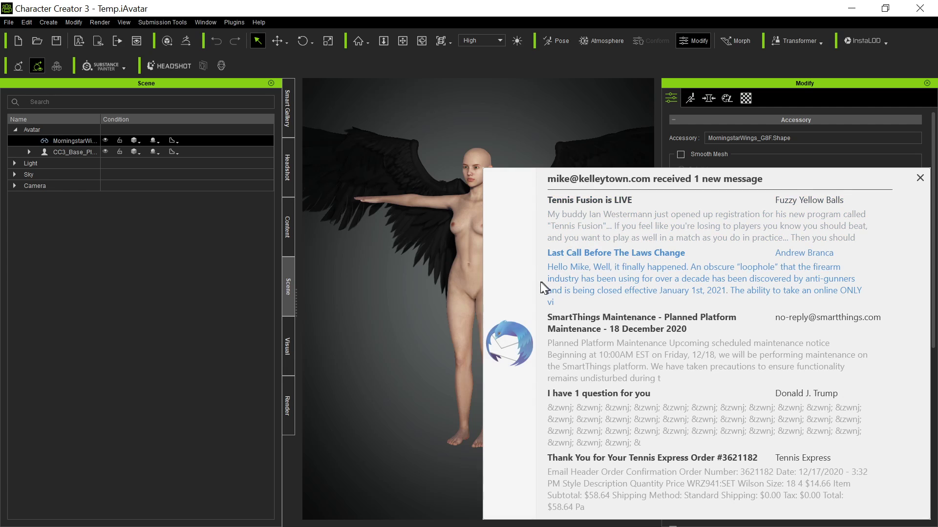
left_click(421, 329)
left_click(920, 178)
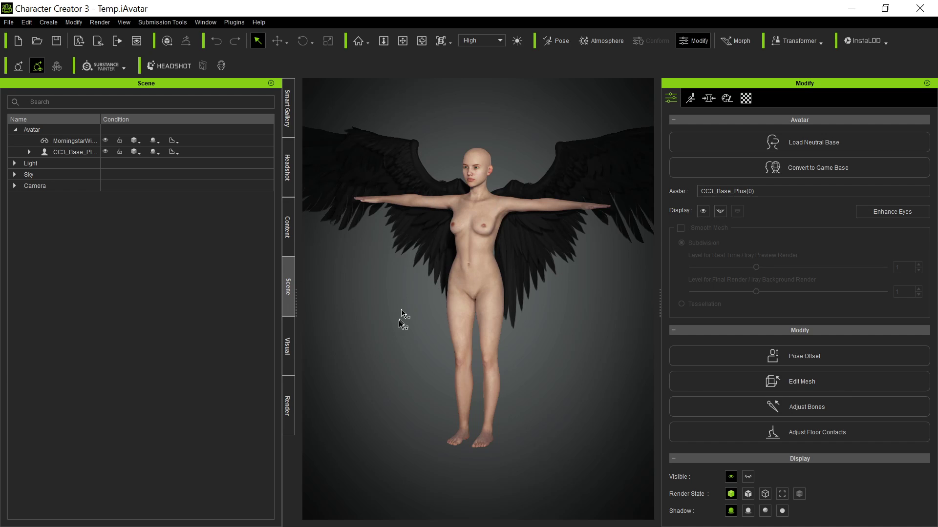
left_click(9, 22)
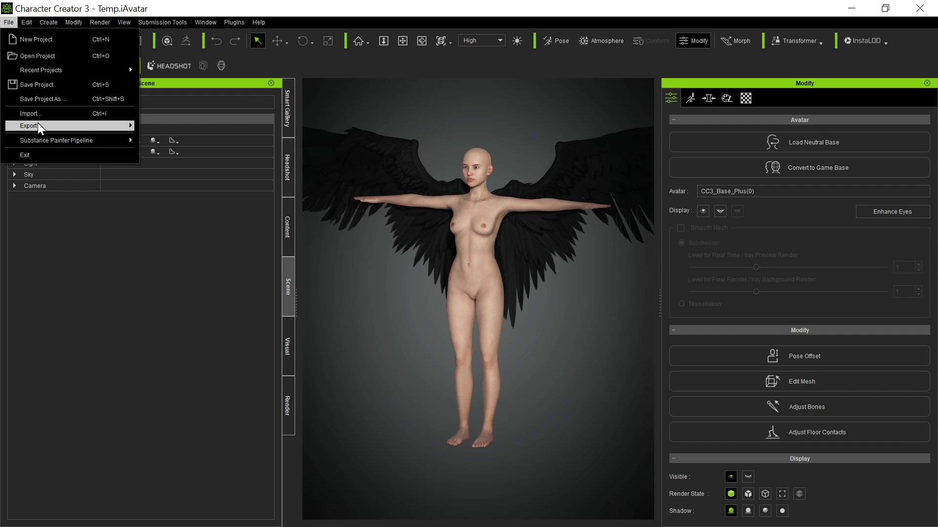
mouse_move(39, 125)
left_click(207, 163)
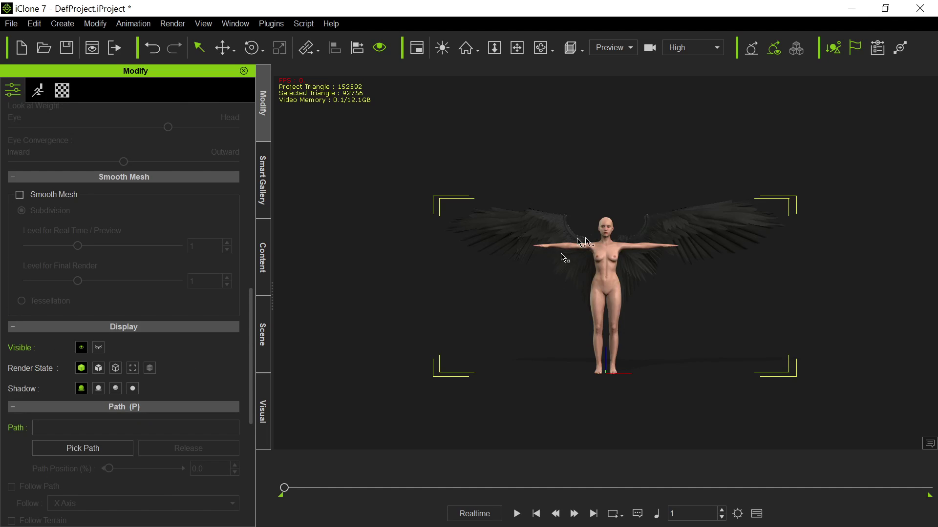
- Select the wings prop, detach it from CC_Base_Hip, and switch to the Motion tools
left_click(524, 230)
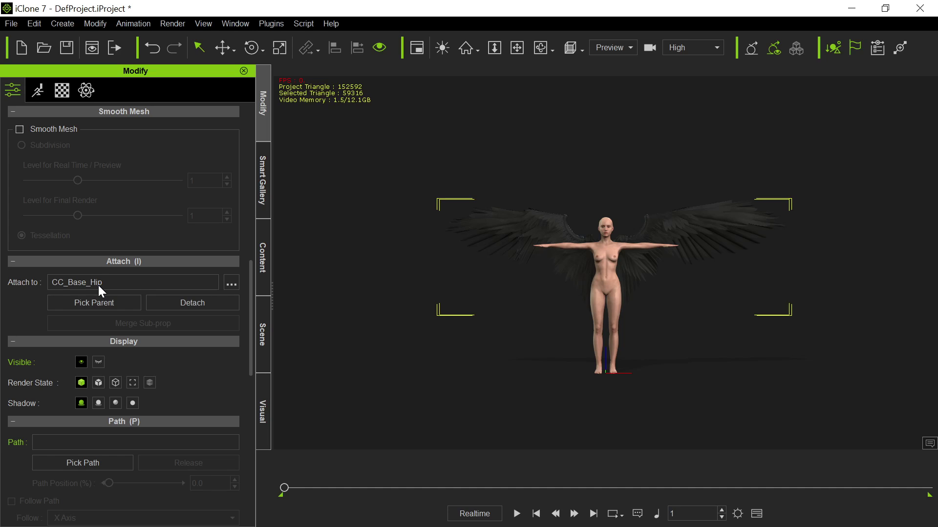
left_click(191, 304)
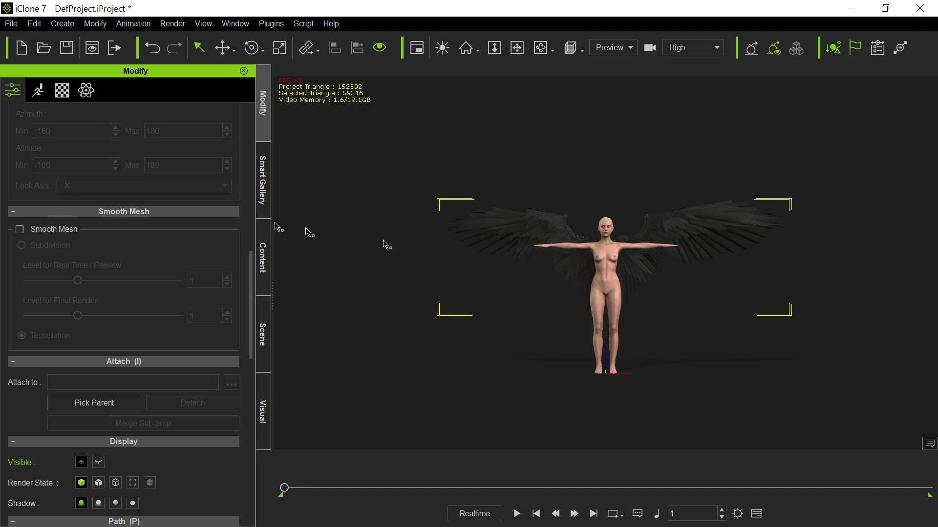
left_click(37, 93)
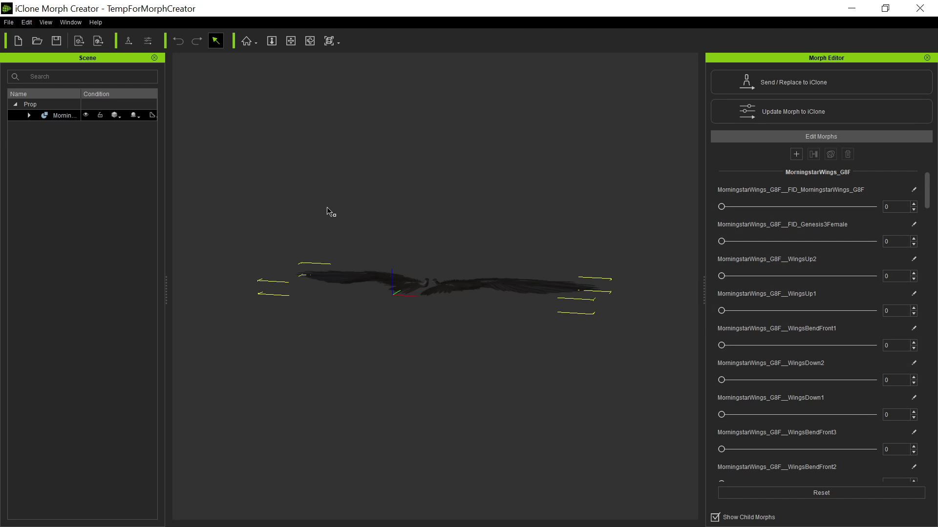
- Orbit the camera to a level, head-on view of the spread Morningstar wings
key("x")
left_click_drag(430, 160, 481, 409)
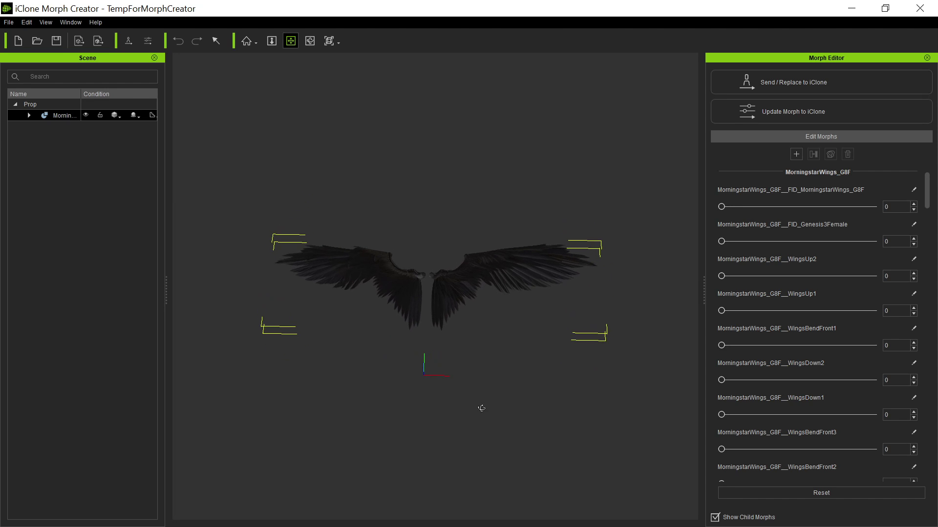
left_click_drag(439, 202, 441, 339)
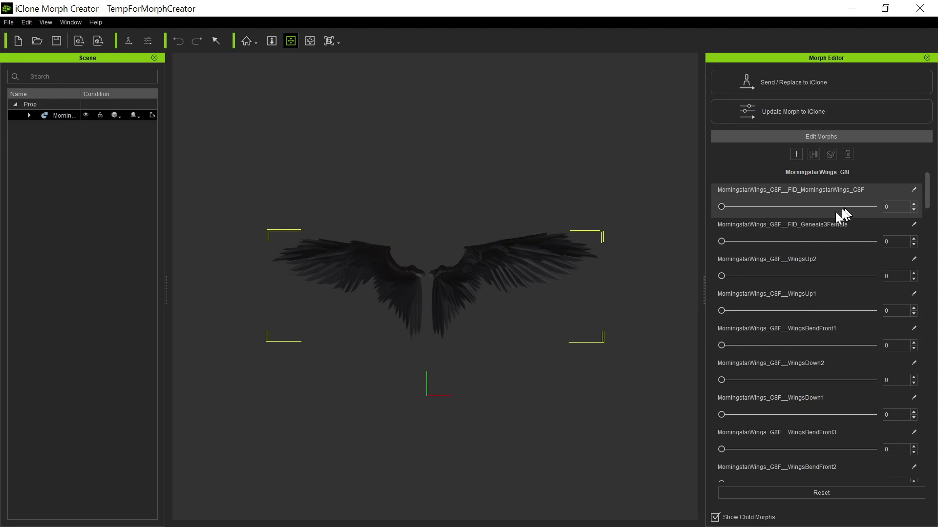
- Delete the FID_MorningstarWings_G8F and FID_Genesis3Female morphs, leaving WingsUp2 at the top of the list
left_click(721, 206)
left_click(860, 192)
left_click(848, 154)
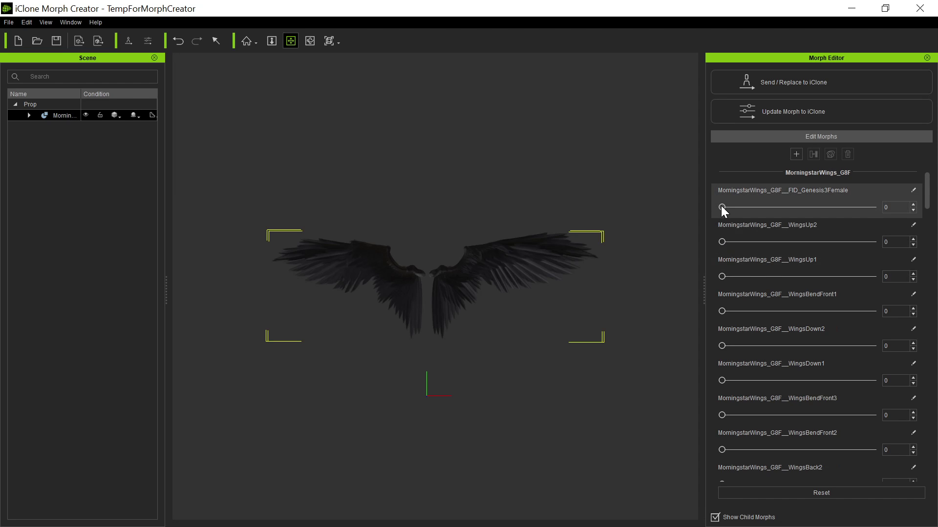
left_click_drag(720, 206, 655, 232)
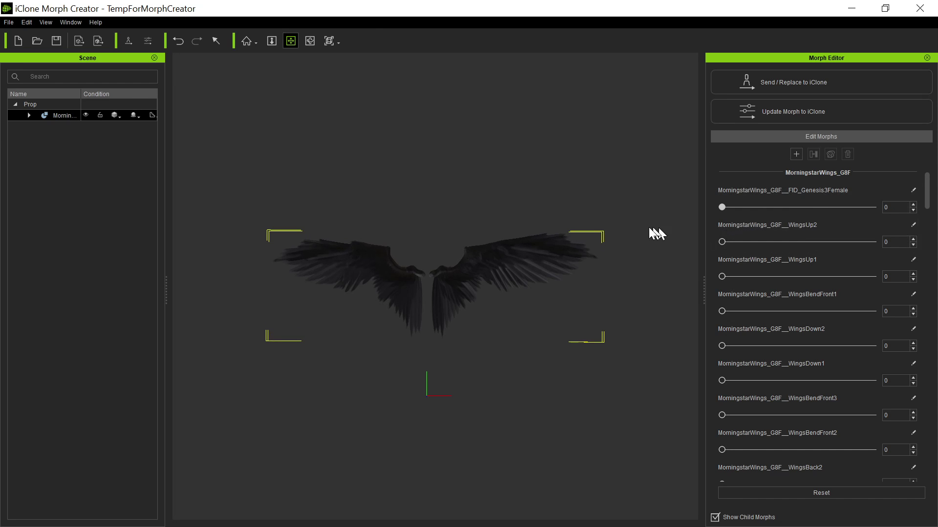
left_click(798, 193)
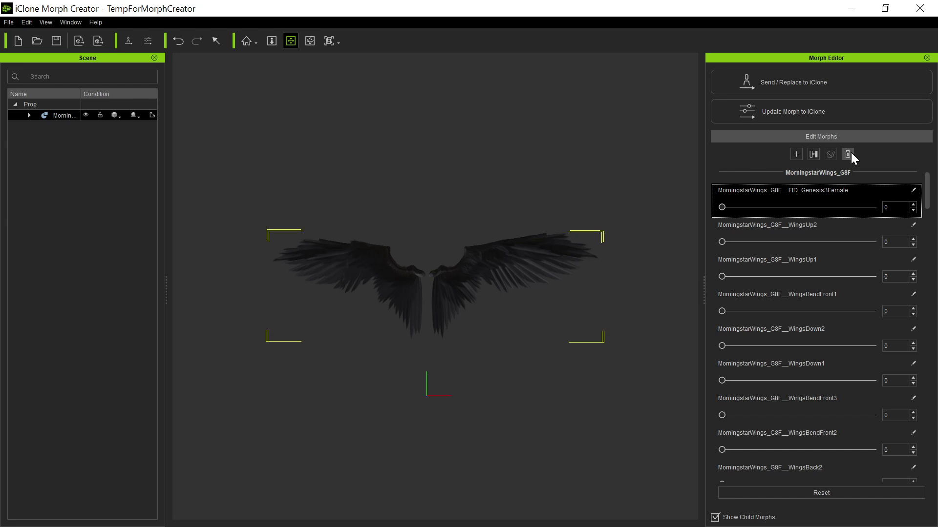
left_click(847, 155)
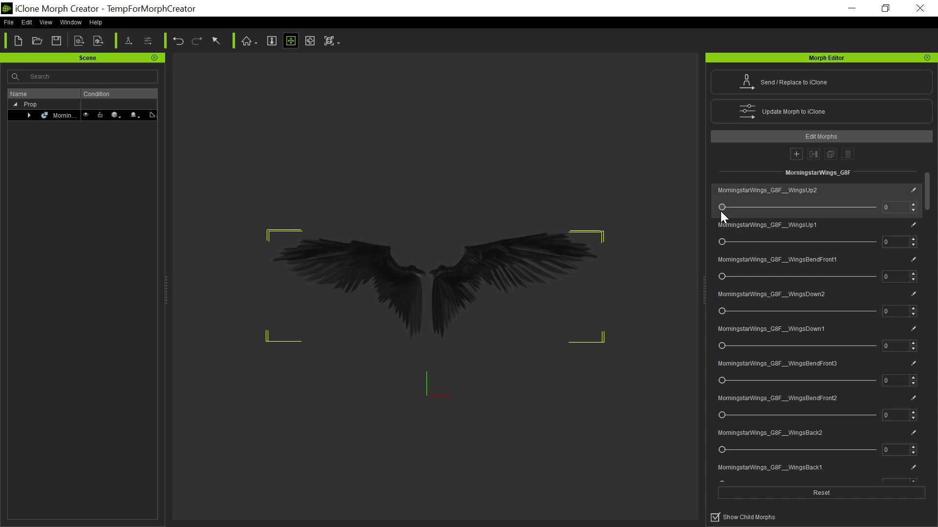
left_click_drag(721, 207, 630, 218)
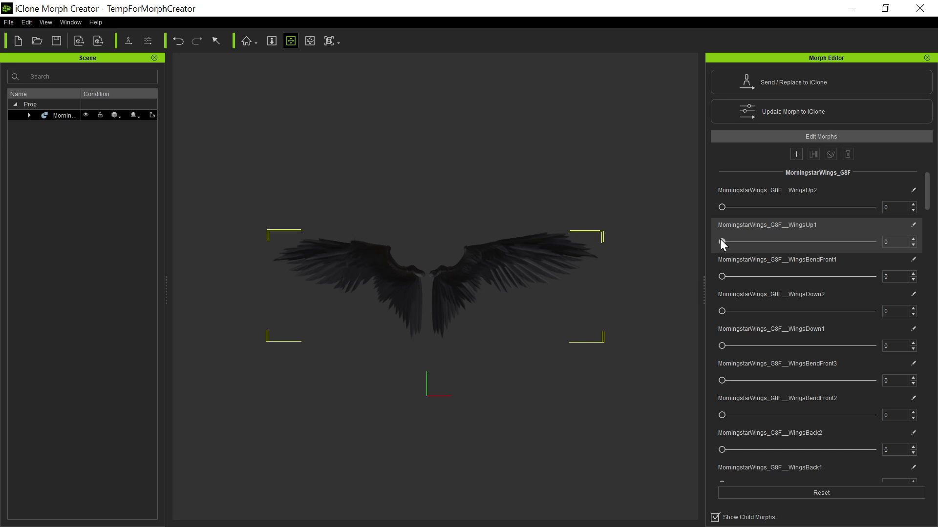
- Preview the WingsUp1 and WingsDown1 morphs folding the wings up and down
left_click_drag(721, 242, 635, 291)
left_click_drag(721, 345, 676, 339)
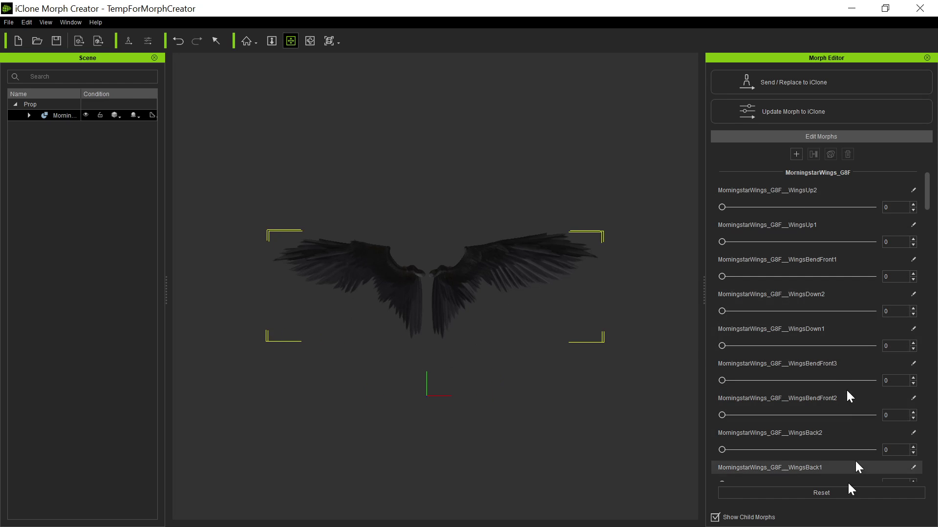
- Send the edited wings back to iClone and list scene objects with a wider Name column
left_click(792, 76)
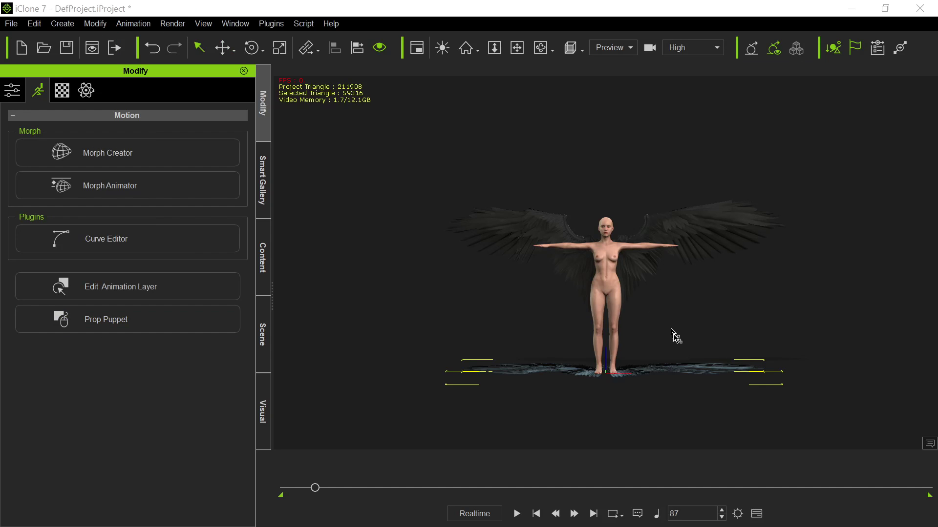
left_click(261, 331)
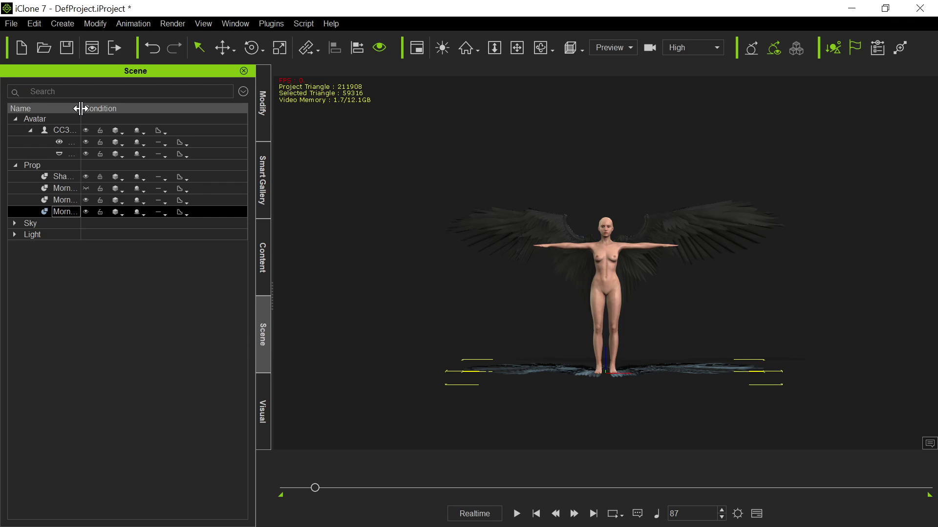
left_click_drag(81, 110, 140, 110)
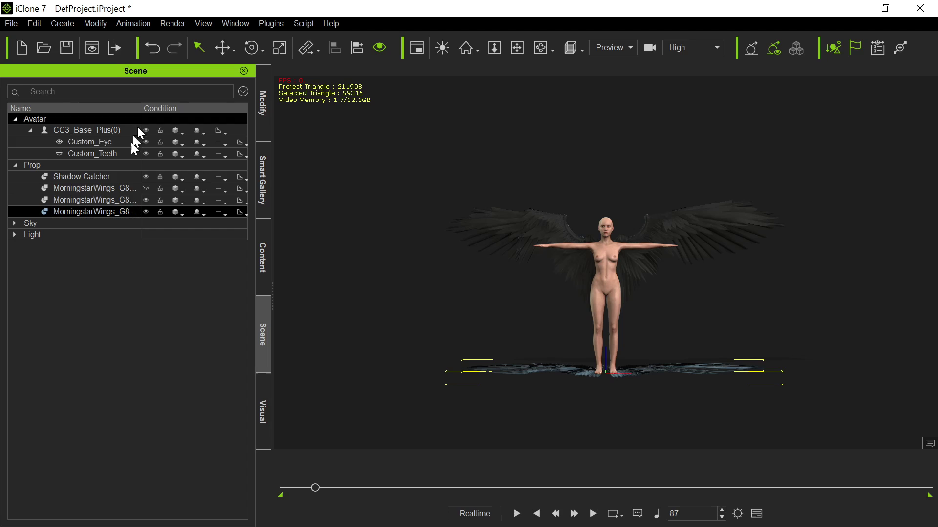
- Delete the extra MorningstarWings props and select the remaining lower wings prop
left_click(95, 187)
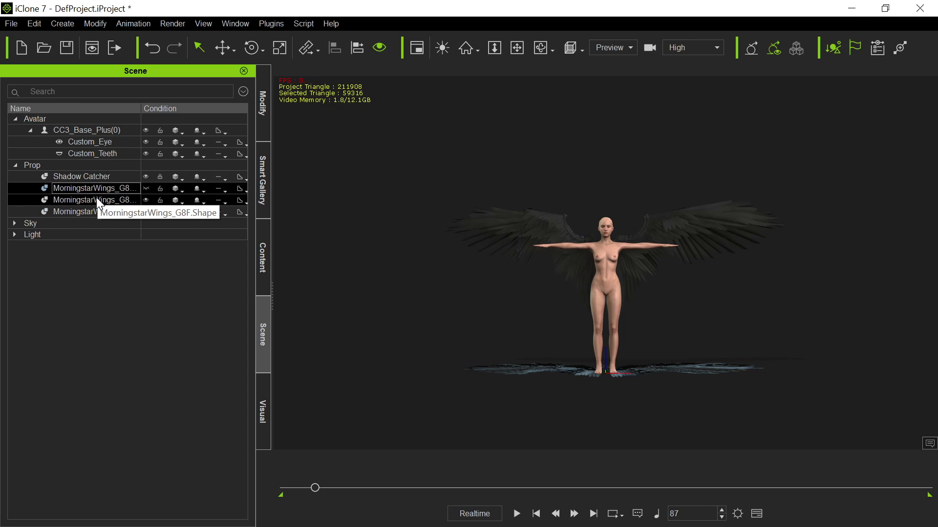
left_click(95, 200, "ctrl")
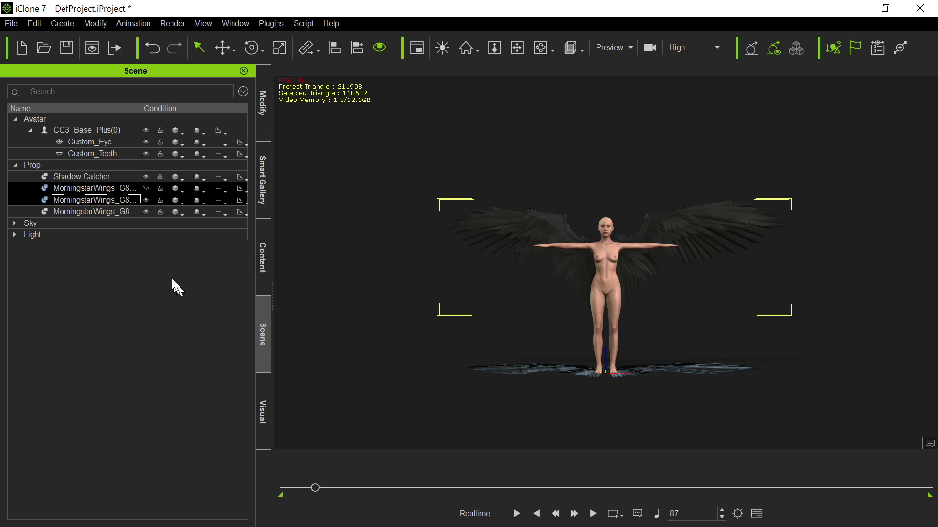
key("Delete")
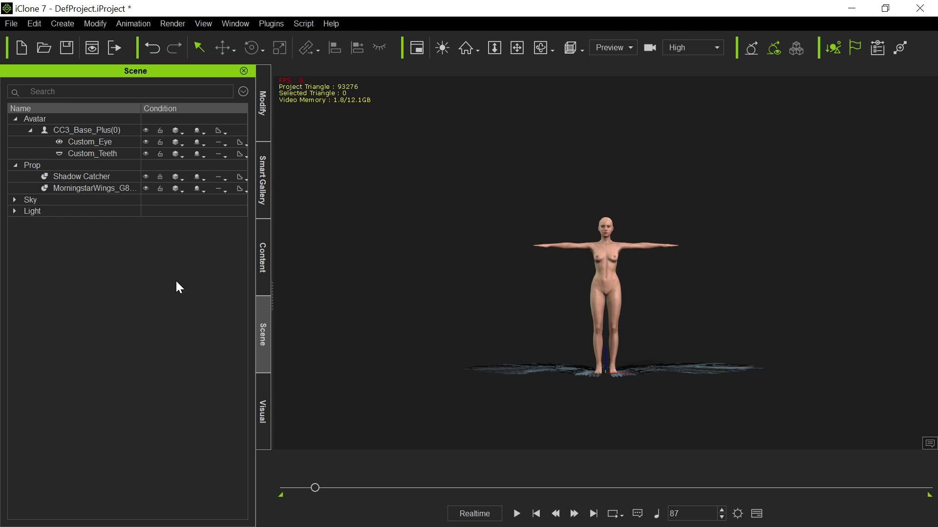
left_click(218, 211)
left_click(571, 350)
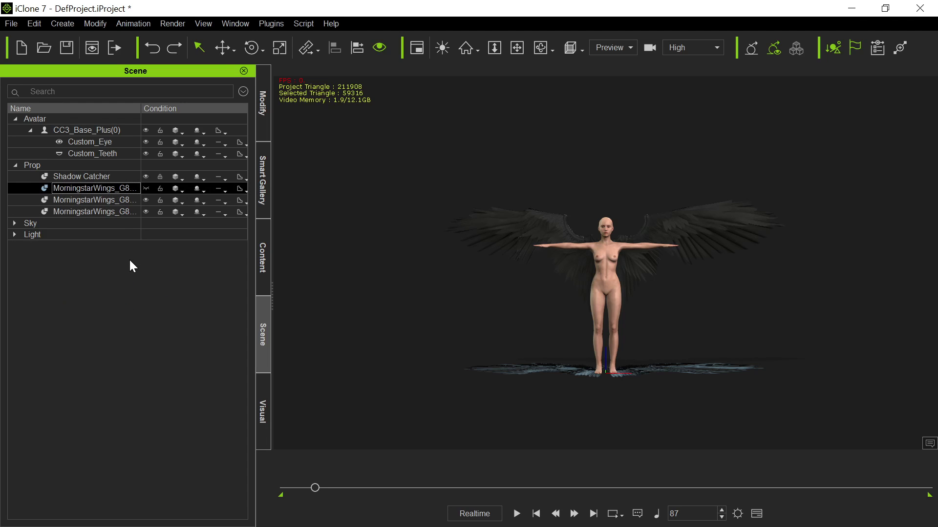
key("Delete")
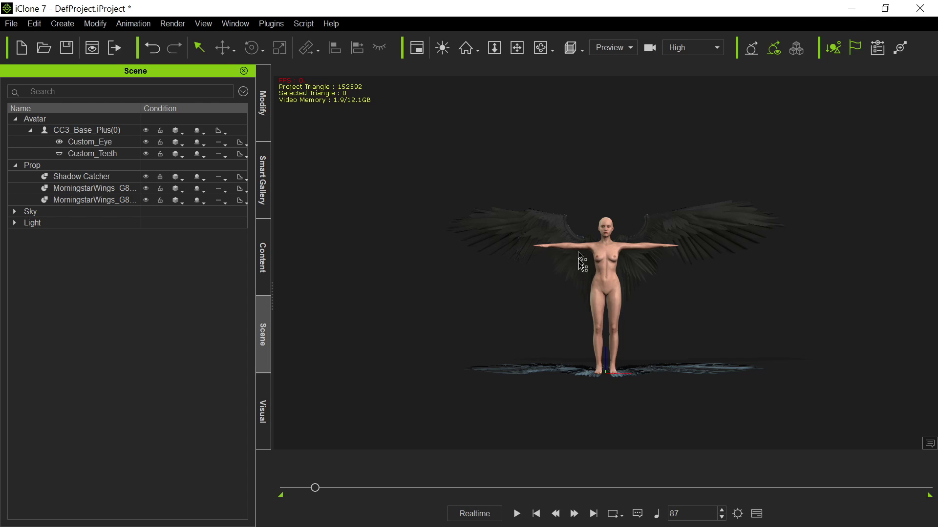
left_click(117, 179)
left_click(542, 374)
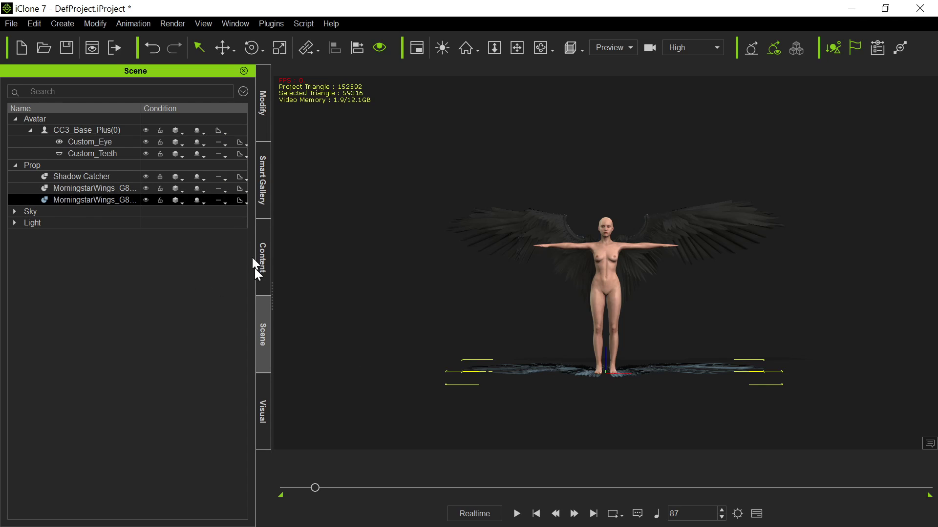
- Move the wings prop's pivot to its middle point, at 10.1, 134.1, -13.9
left_click(263, 130)
scroll(162, 332, "down", 10)
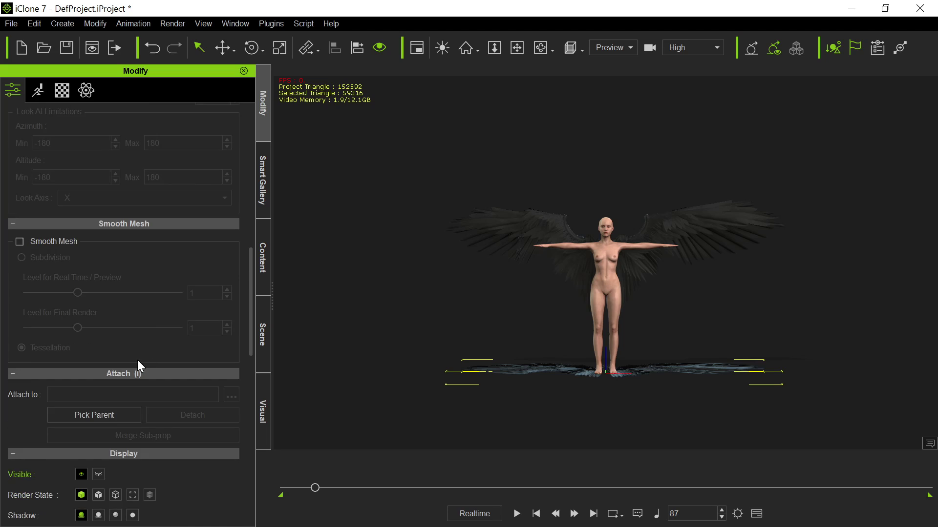
scroll(132, 392, "down", 3)
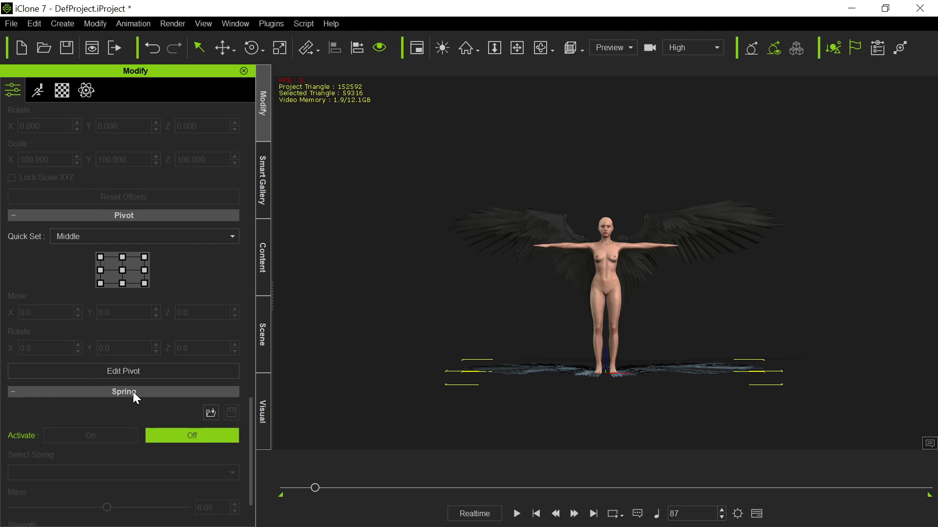
left_click(139, 372)
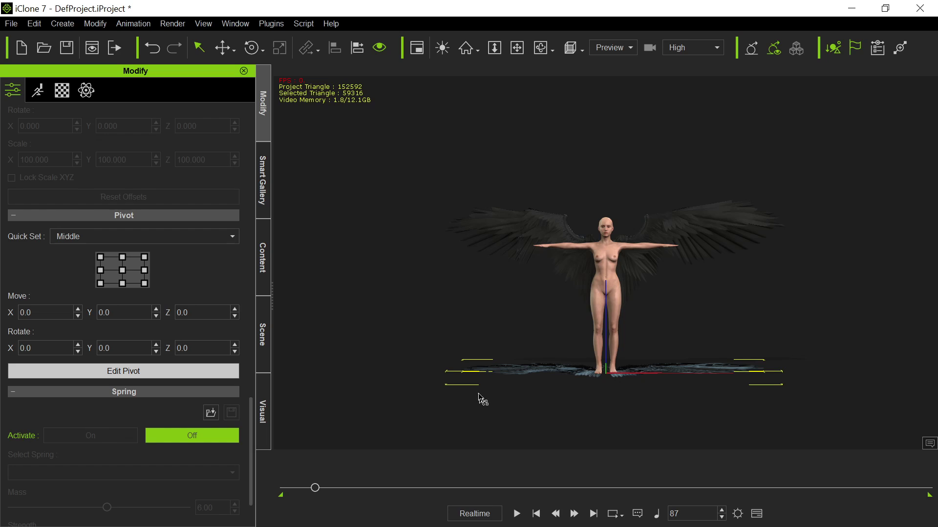
key("x")
left_click_drag(480, 385, 778, 350)
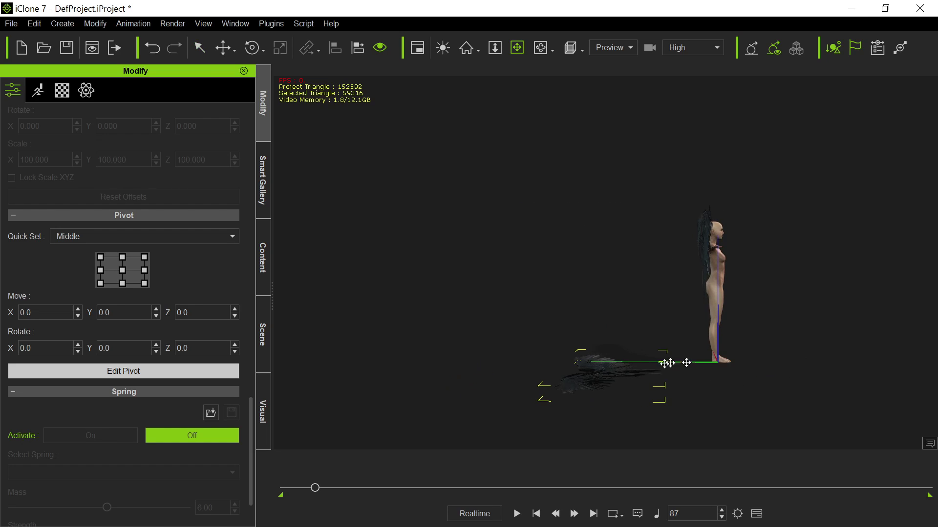
left_click(122, 271)
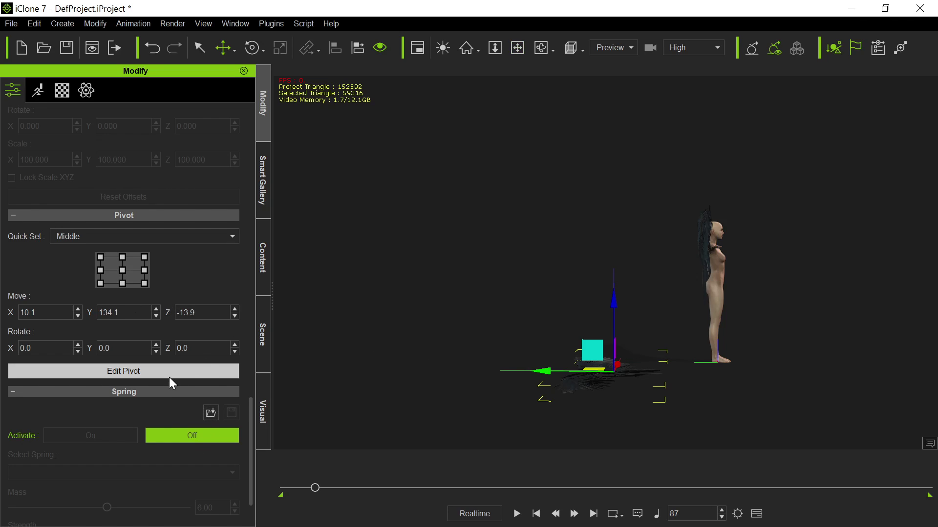
left_click(187, 373)
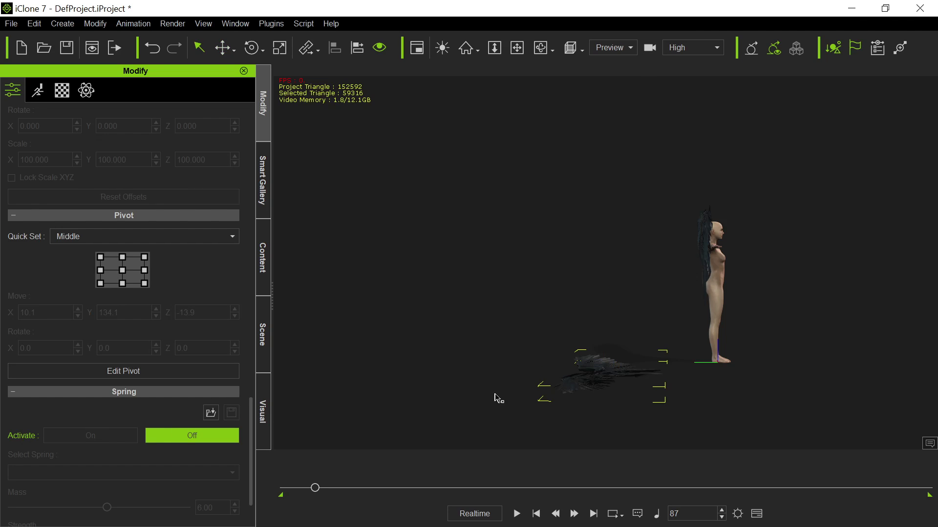
right_click_drag(622, 355, 495, 367)
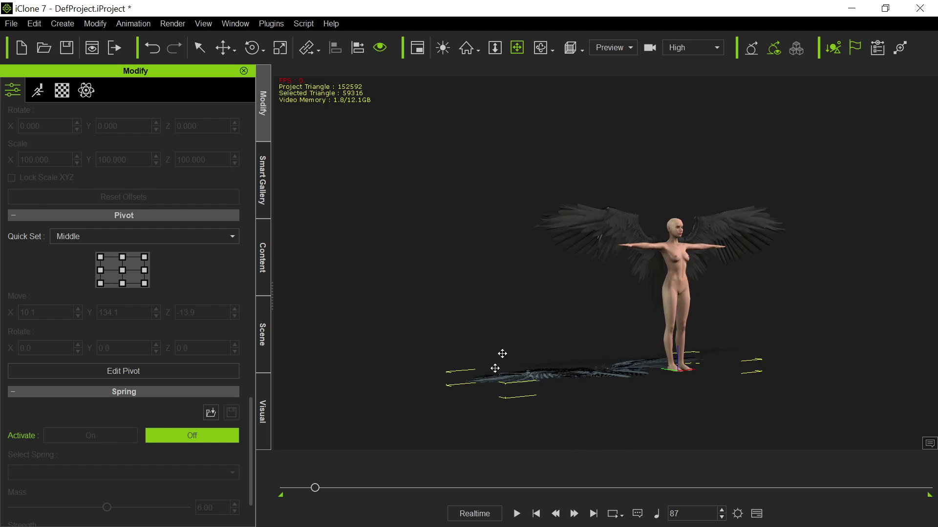
- Align the wings to the character's centre on the X, Y and Z axes
right_click(601, 368)
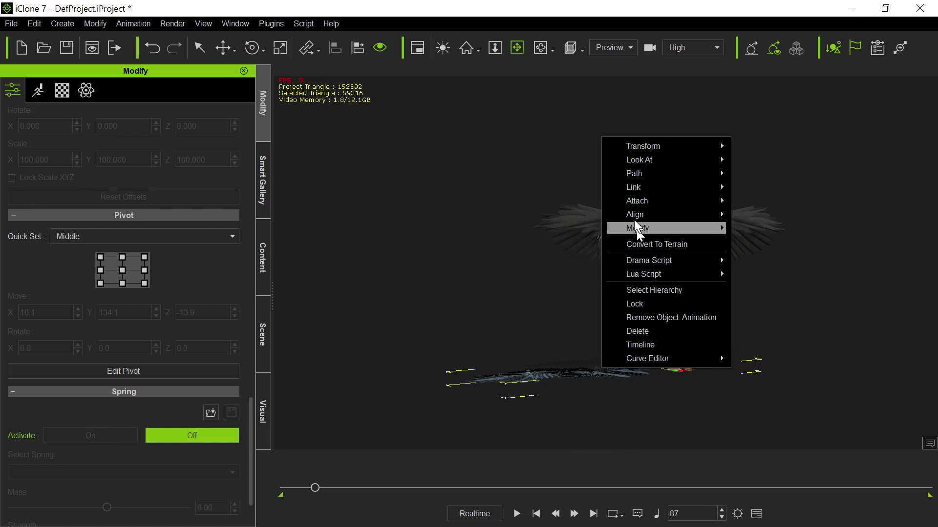
mouse_move(647, 218)
left_click(736, 215)
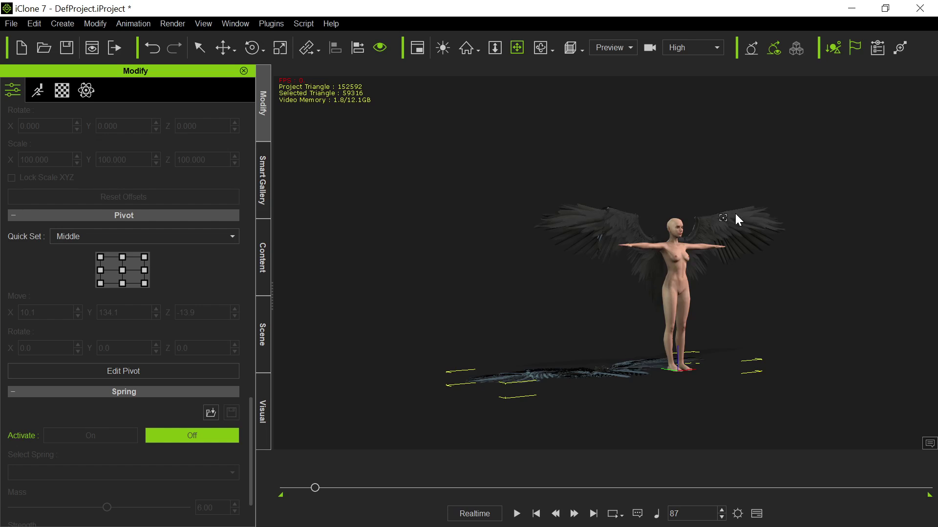
left_click(604, 224)
left_click(418, 239)
left_click(452, 239)
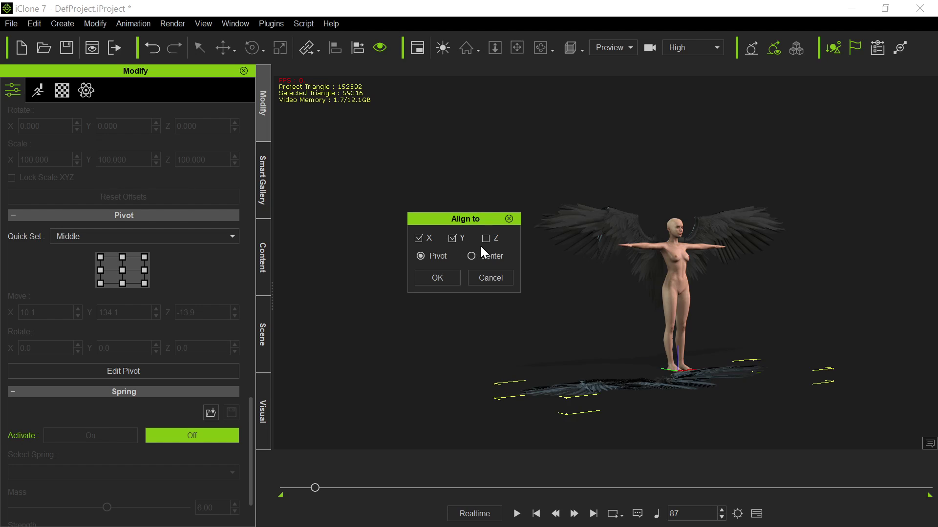
left_click(486, 238)
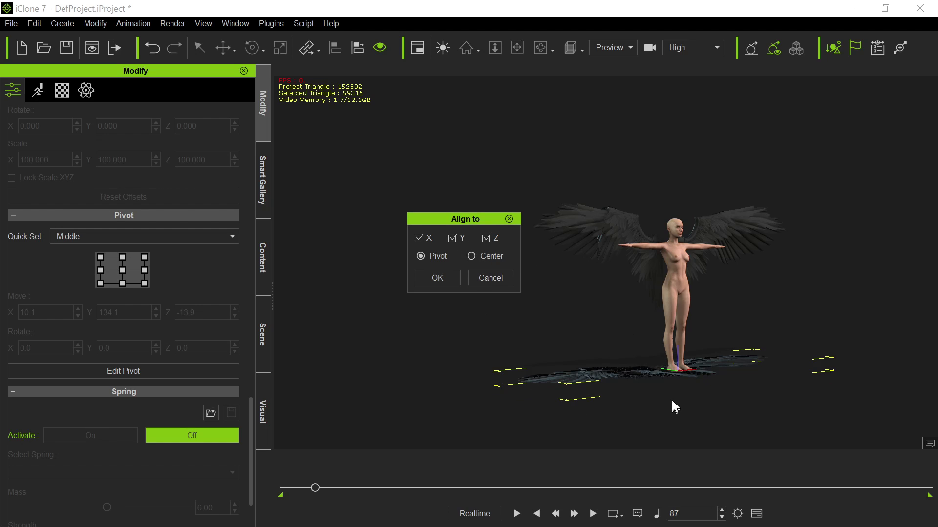
left_click(471, 256)
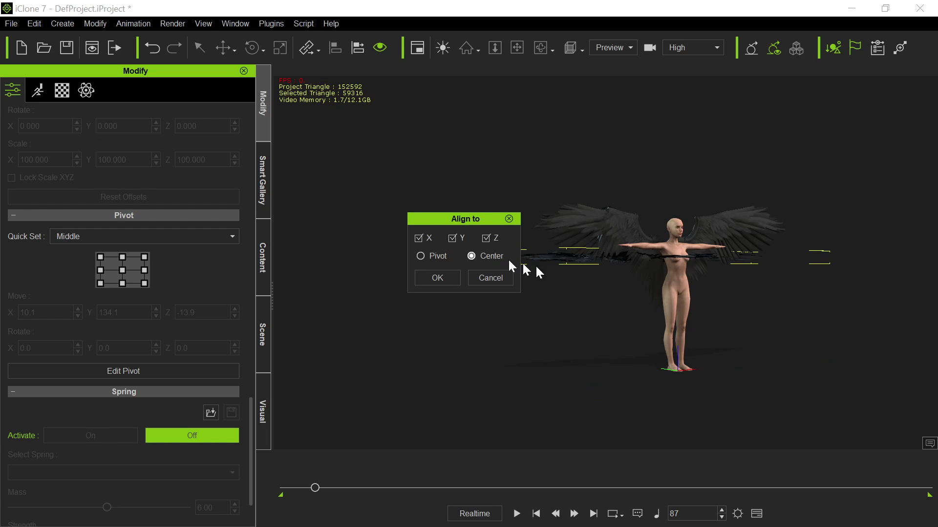
left_click(435, 282)
right_click_drag(526, 329, 723, 394)
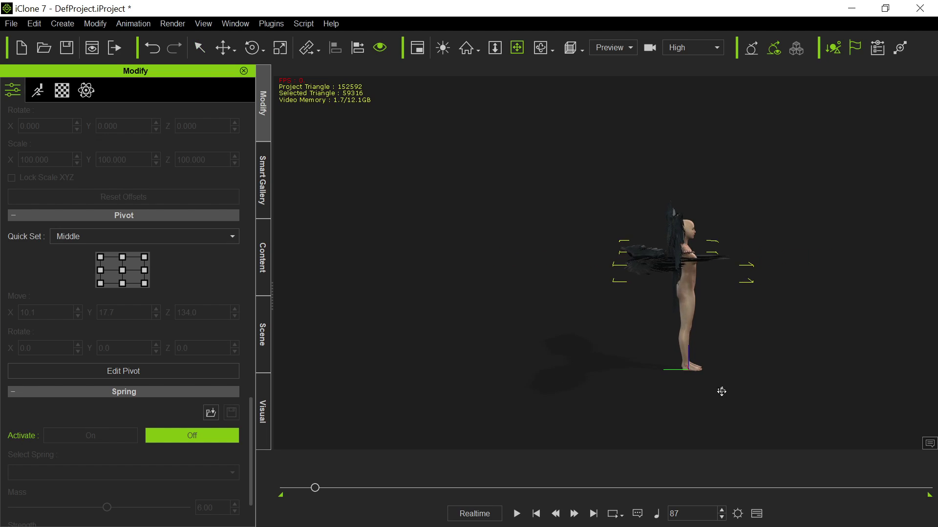
- Rotate the wings upright behind the character's back
key("e")
left_click_drag(675, 193, 734, 201)
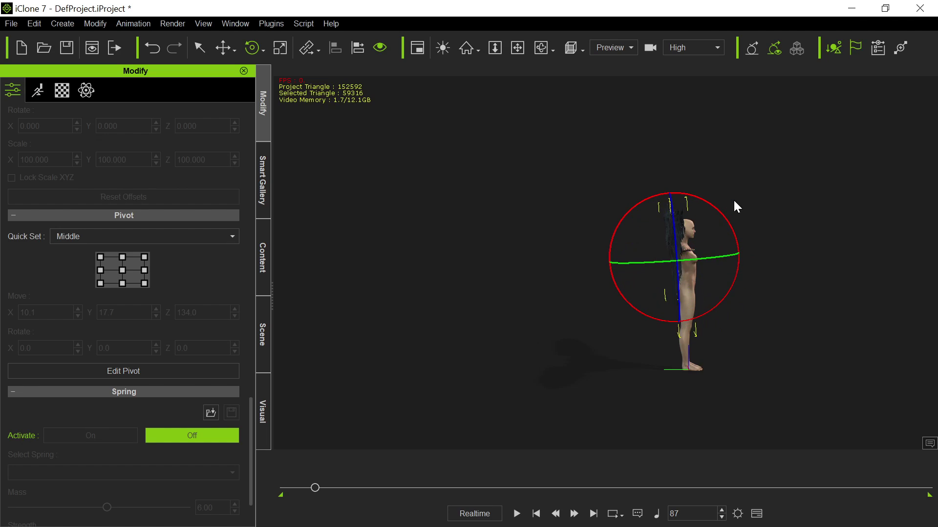
key("ctrl+z")
right_click_drag(731, 203, 640, 329)
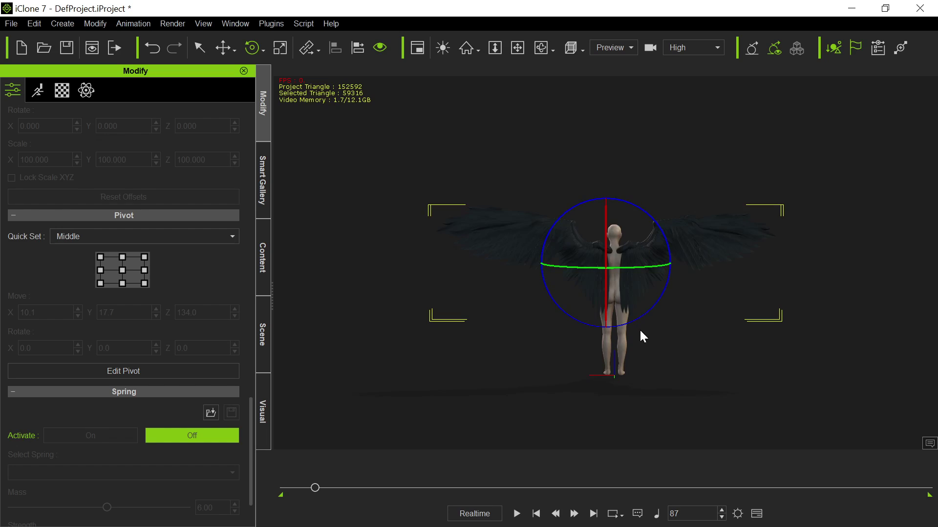
key("ctrl+z")
key("ctrl+z")
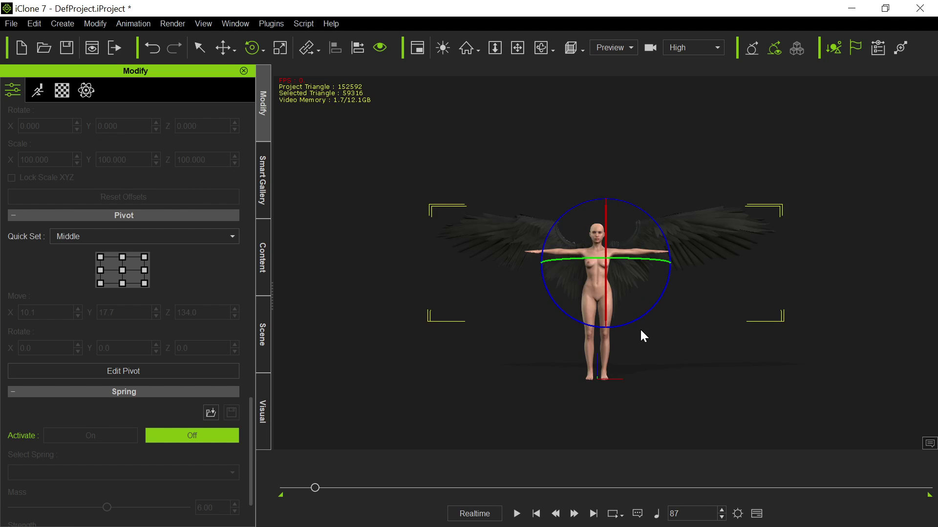
scroll(642, 327, "up", 5)
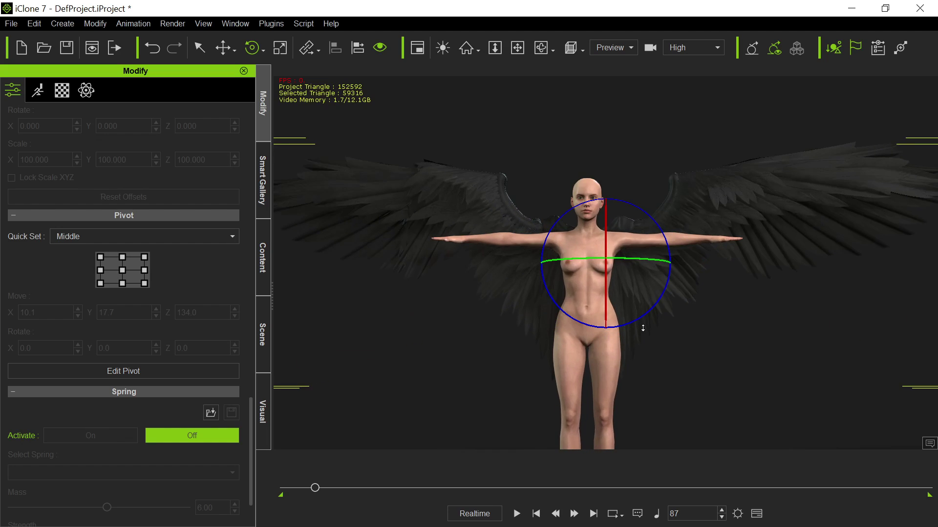
scroll(643, 328, "up", 3)
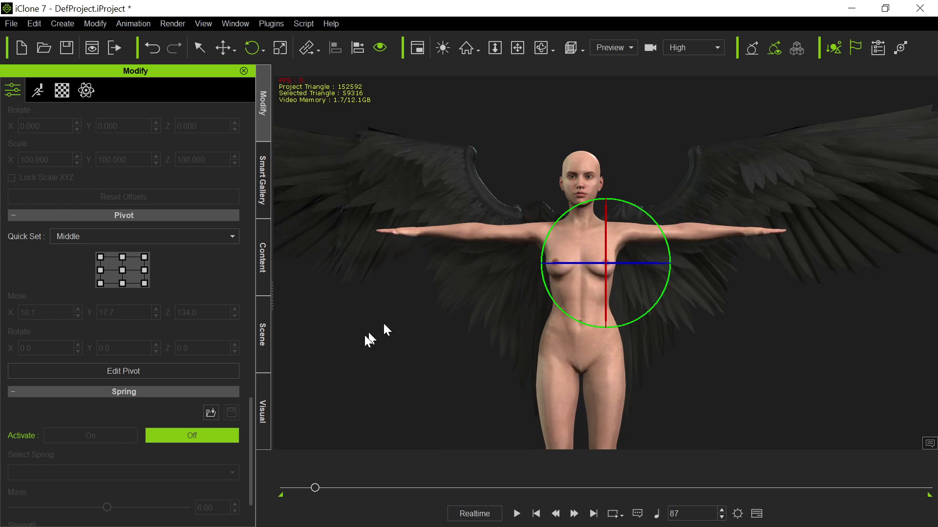
right_click_drag(392, 360, 835, 389)
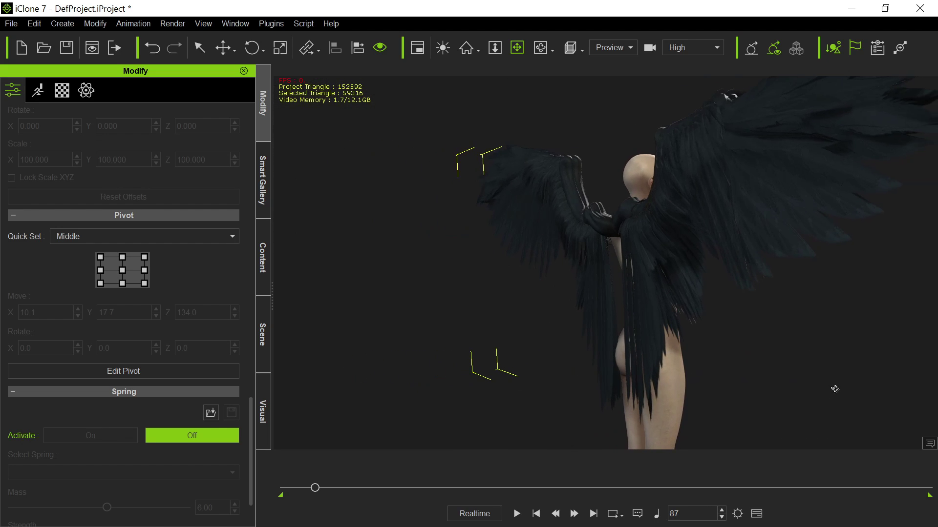
- Nudge the wings slightly along X and select the first MorningstarWings prop in the Scene list
left_click(655, 303)
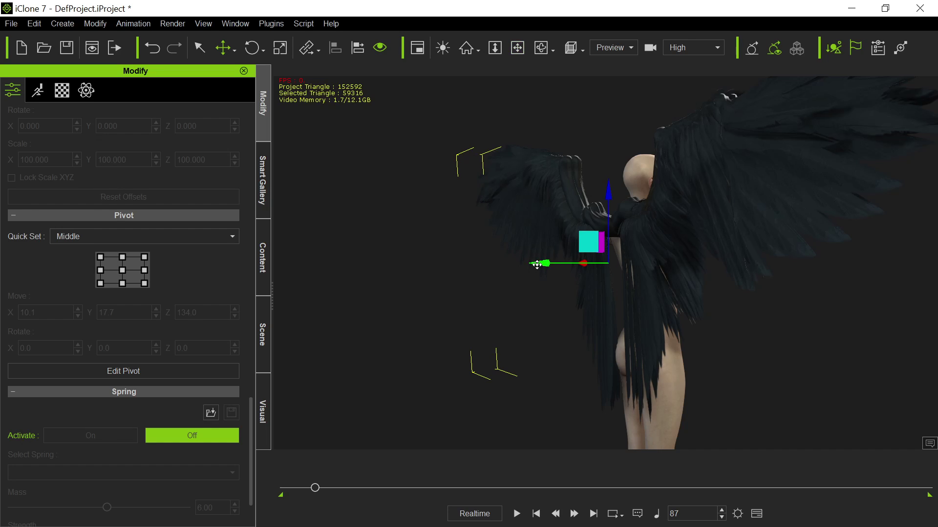
left_click_drag(537, 265, 540, 266)
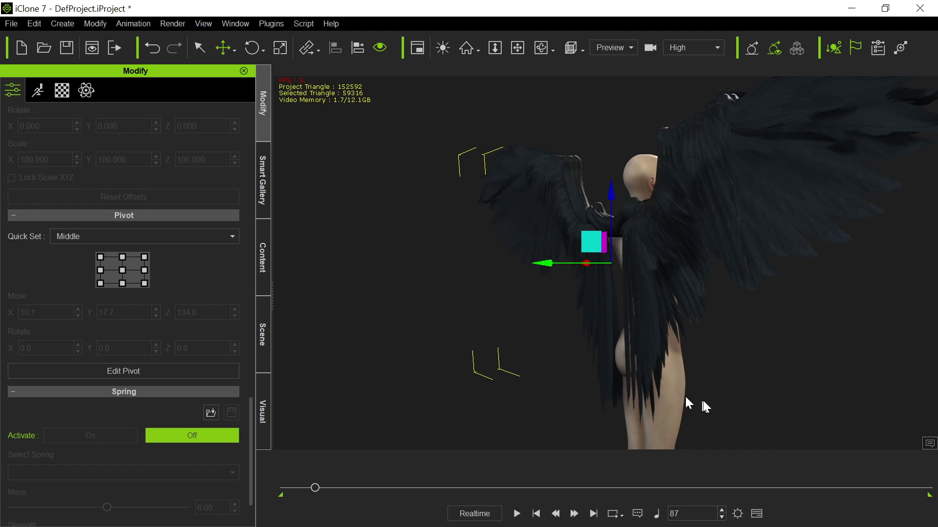
right_click_drag(770, 368, 338, 361)
scroll(477, 345, "down", 3)
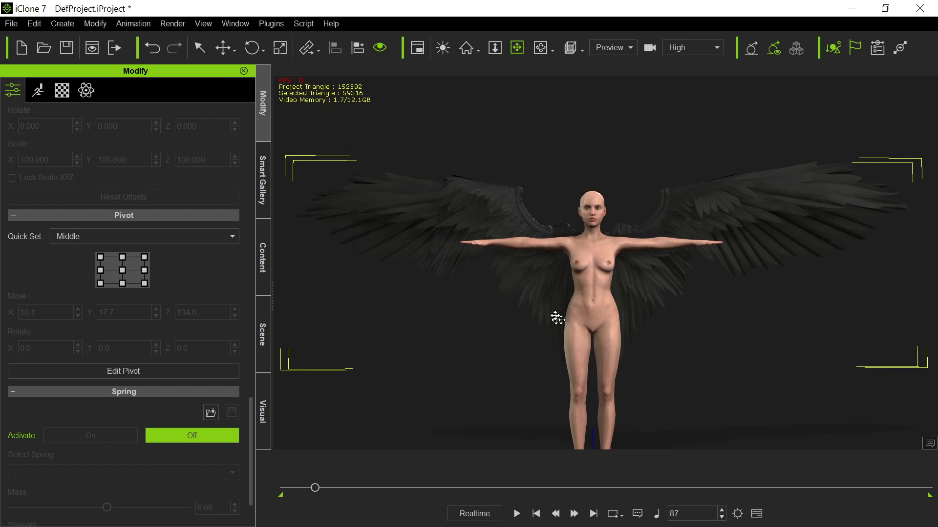
left_click(262, 342)
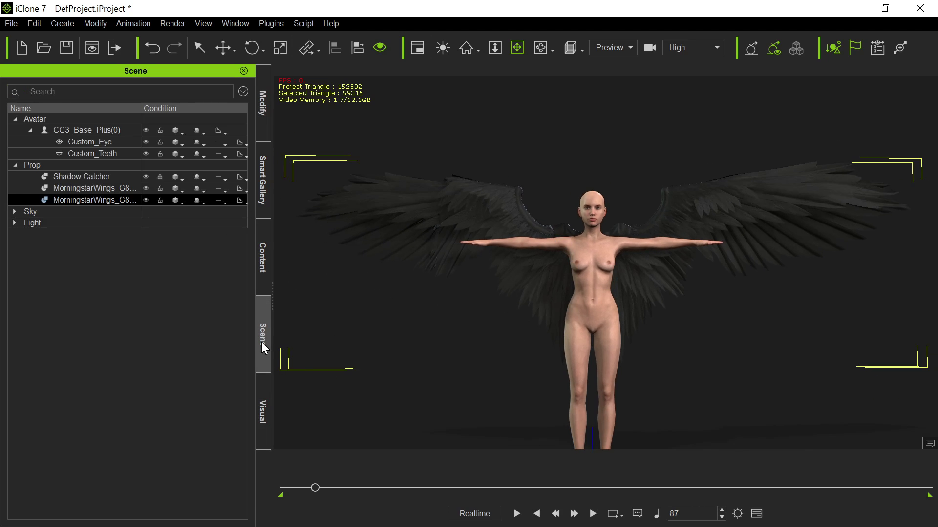
left_click(97, 189)
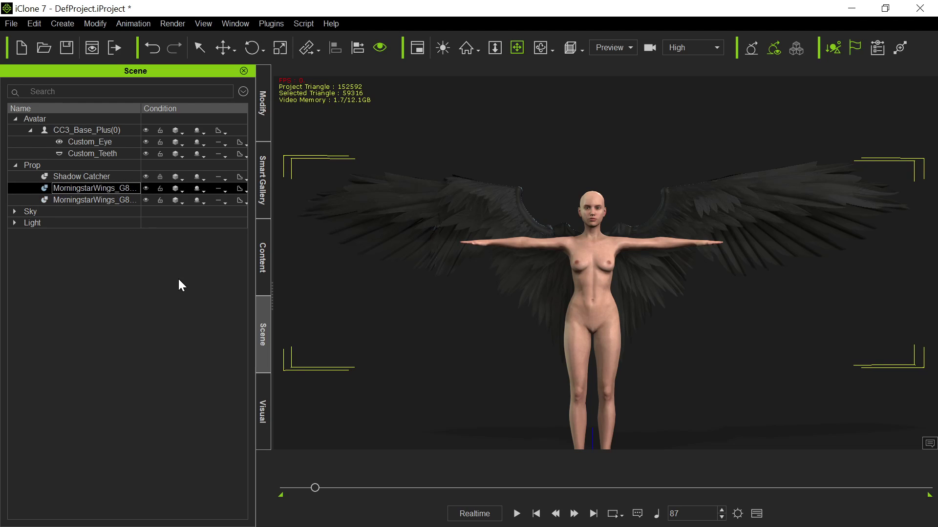
- Delete the duplicate wing prop and link the remaining wings to CC_Base_Spine02
key("Delete")
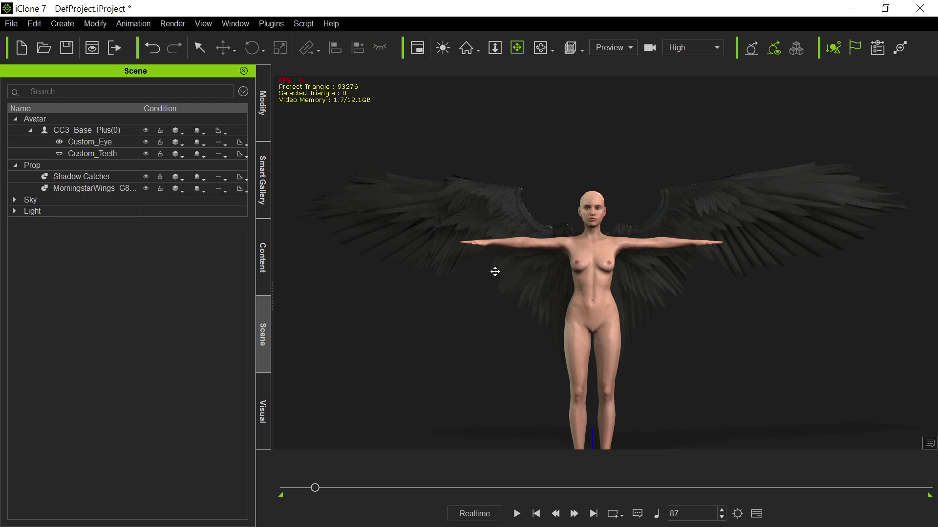
key("q")
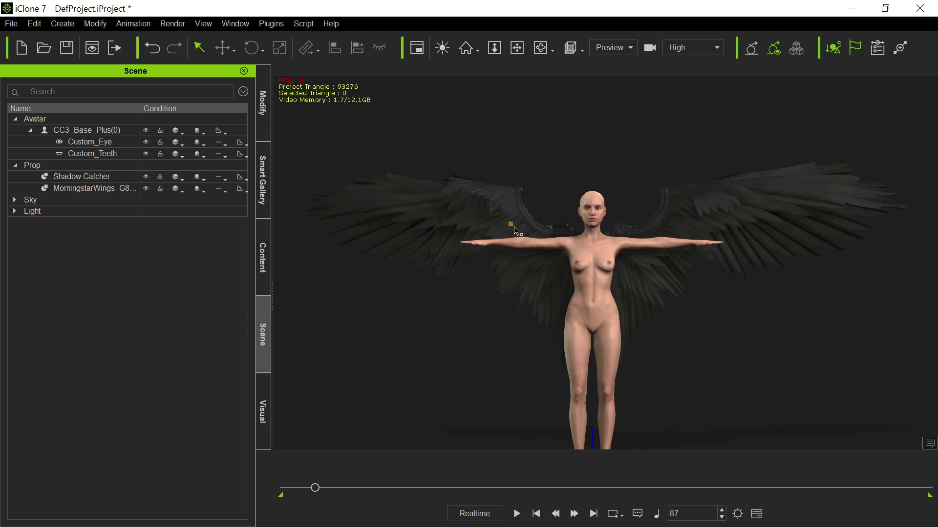
left_click(515, 231)
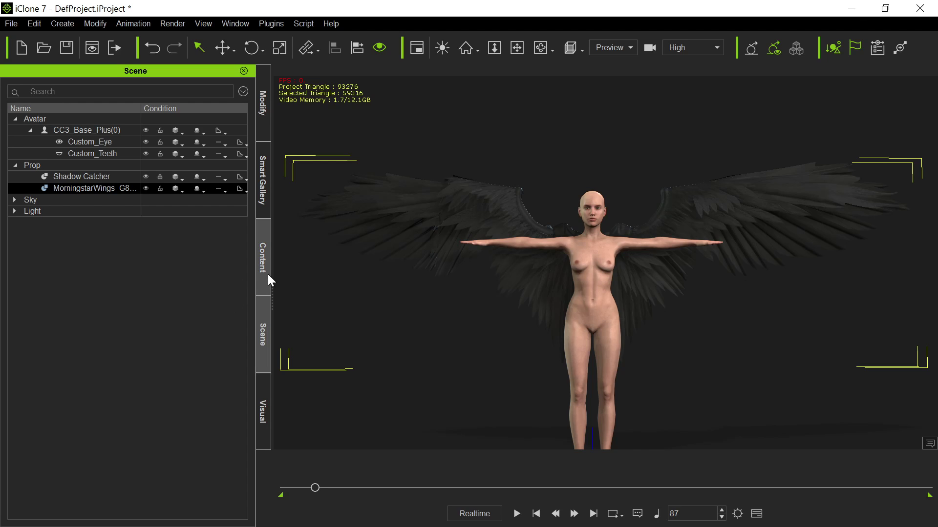
left_click(264, 128)
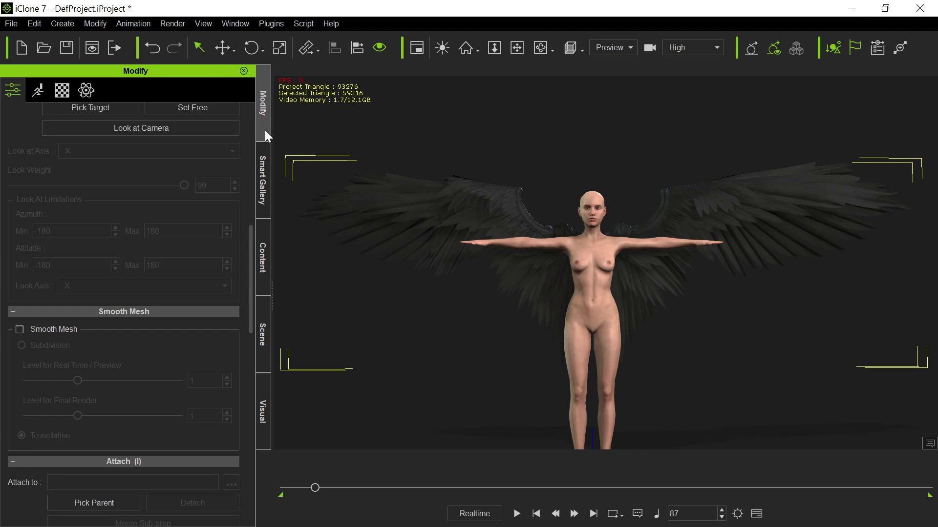
scroll(166, 383, "up", 5)
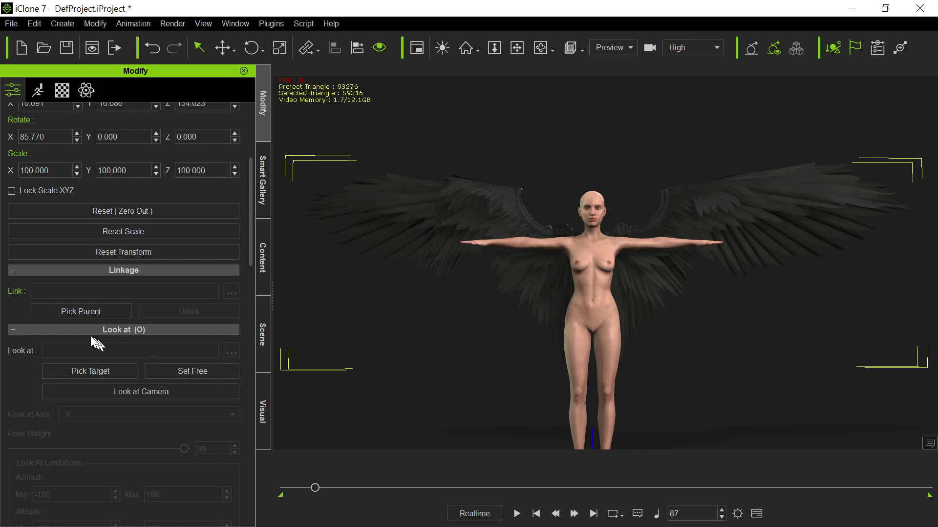
left_click(91, 312)
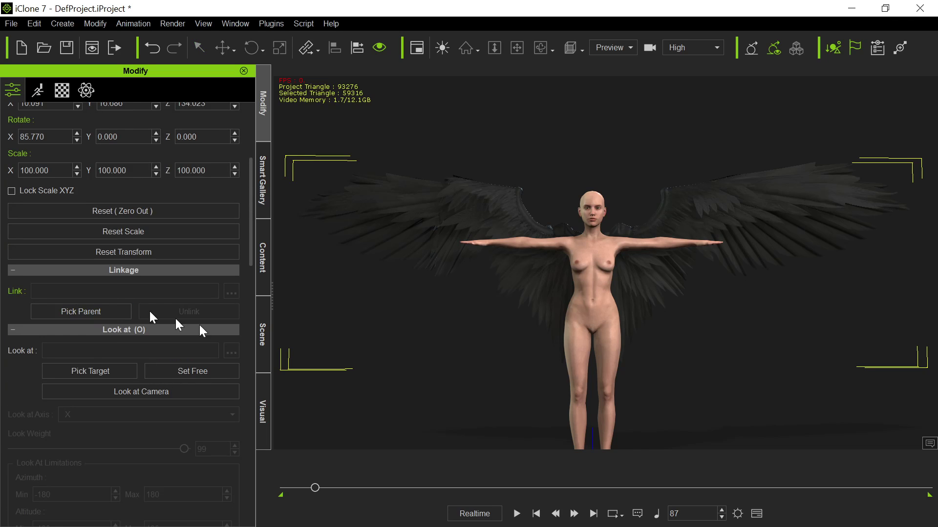
left_click(593, 273)
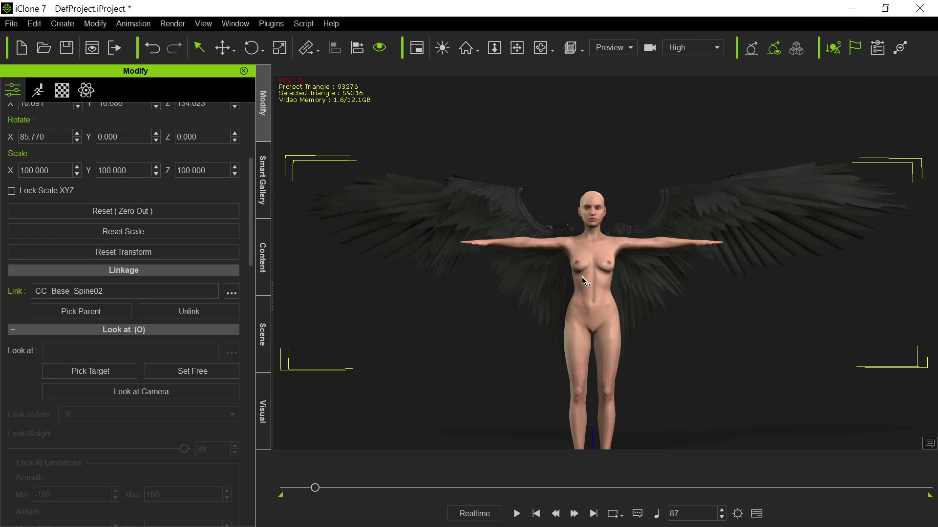
- Remove the wings' object animation and return the playhead to frame 1
scroll(458, 320, "down", 5)
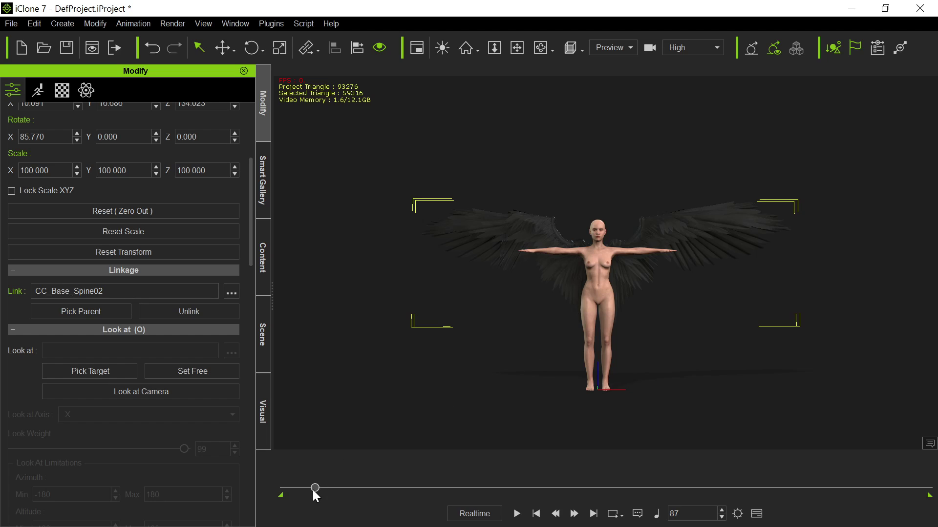
mouse_move(314, 488)
left_mouse_down()
mouse_move(257, 494)
mouse_move(322, 486)
left_mouse_up()
right_click(521, 233)
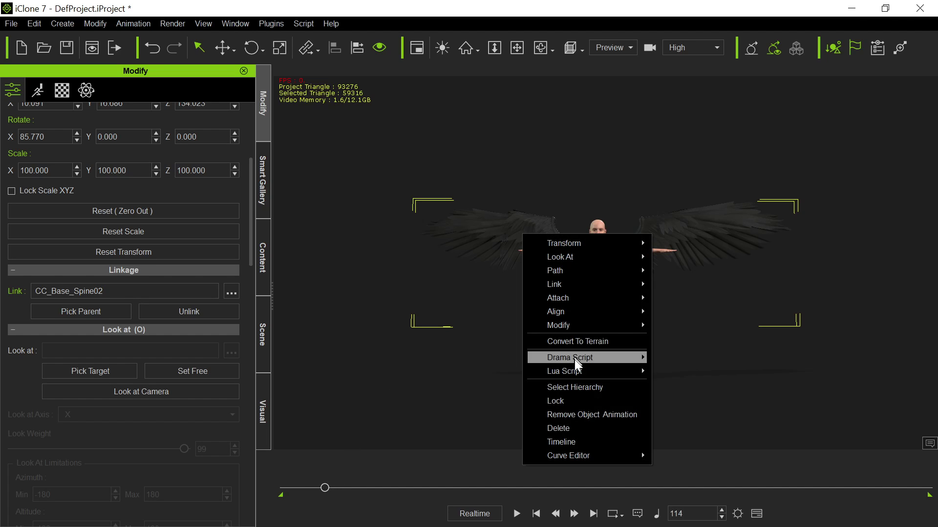
left_click(595, 414)
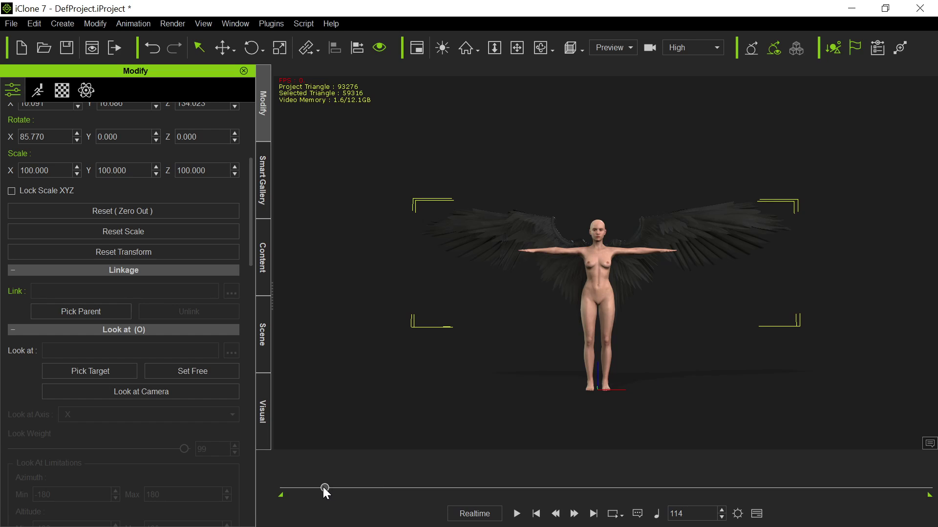
left_click_drag(324, 488, 246, 493)
- Key WingsUp2 to raise the wings, then lift them further with WingsUp1 at frame 300
left_click(36, 84)
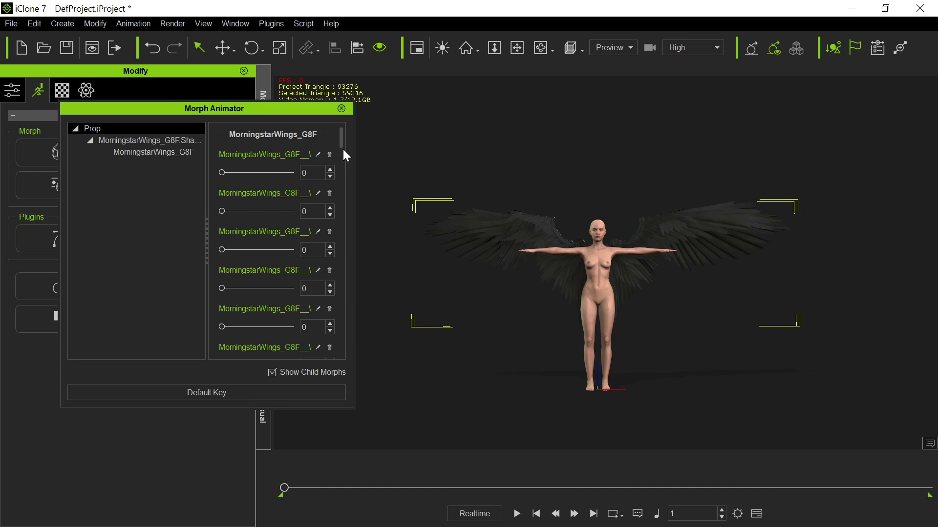
left_click_drag(353, 146, 440, 163)
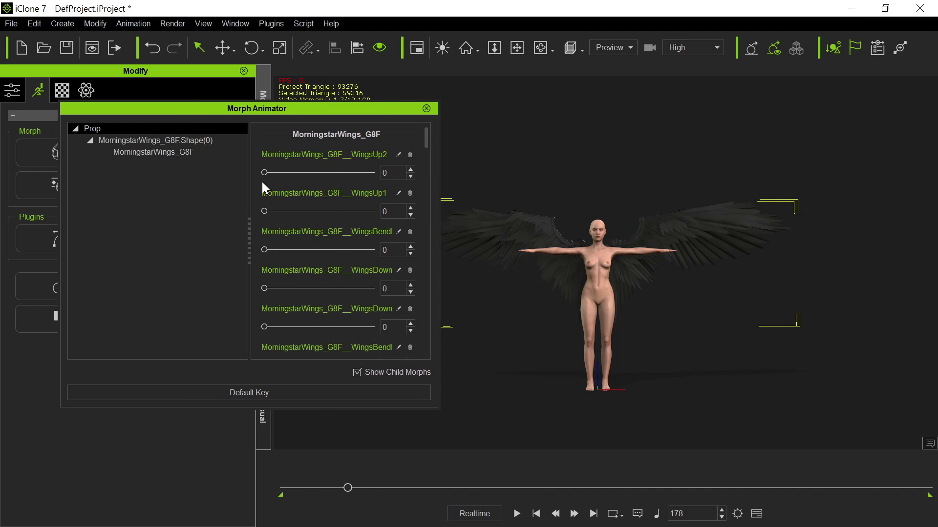
left_click_drag(264, 173, 317, 173)
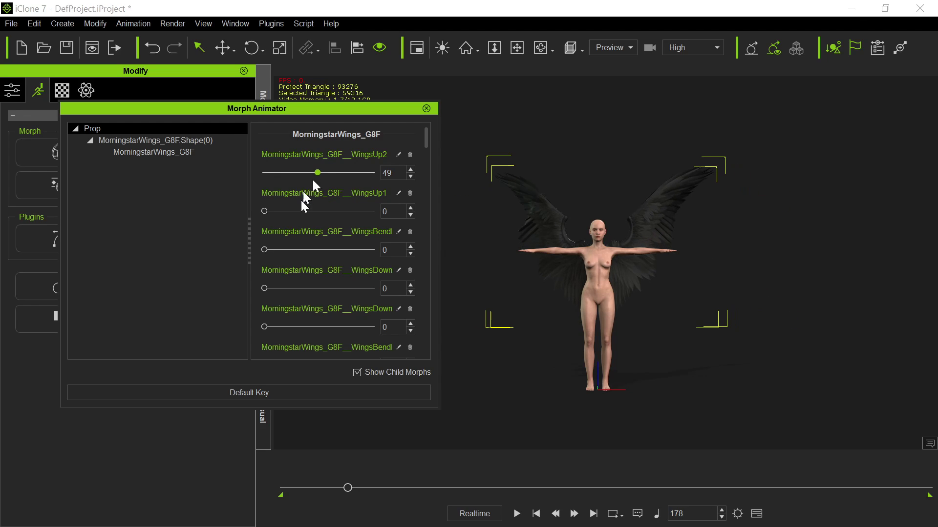
left_click_drag(349, 487, 391, 488)
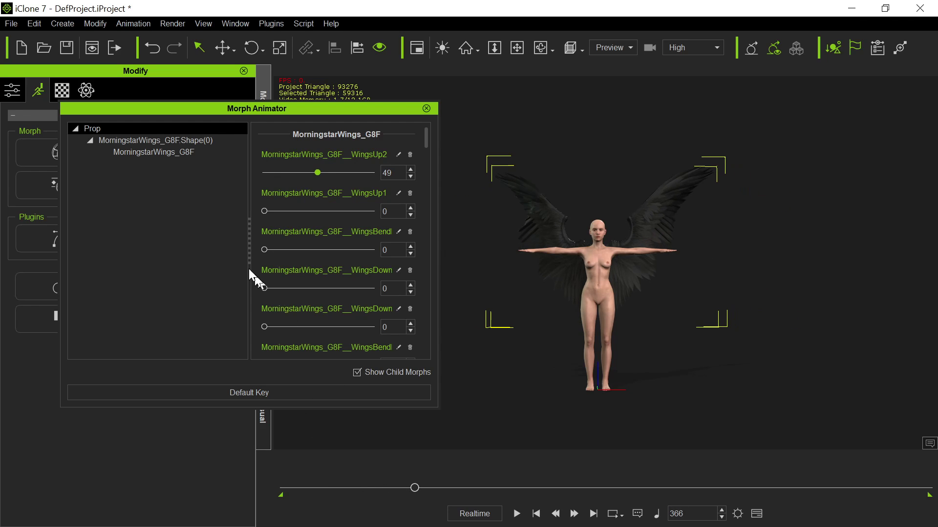
left_click_drag(265, 211, 321, 221)
- At frame 642, reduce WingsUp1 to 18 and set WingsBend to 18
left_click(514, 487)
left_click_drag(318, 211, 283, 210)
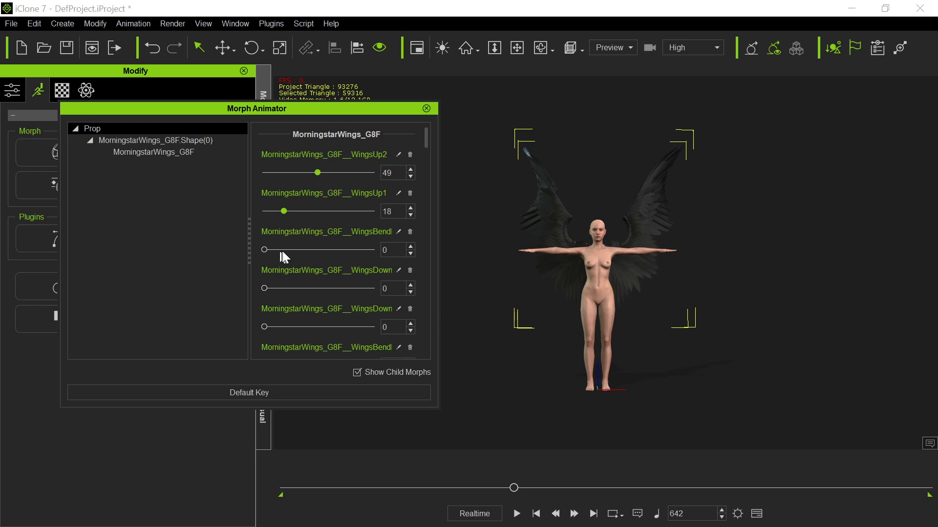
left_click_drag(265, 250, 284, 250)
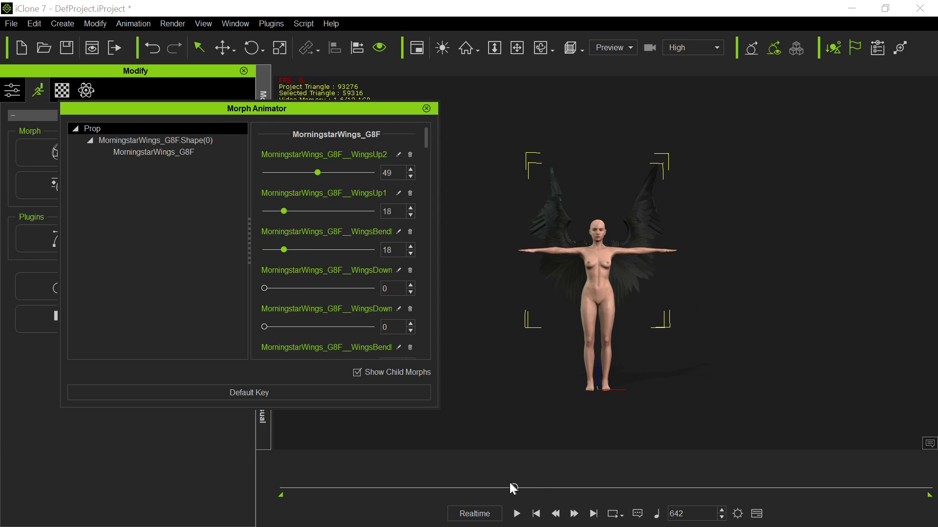
- Zero WingsUp2 and WingsUp1 at frame 935, then fold wings down with WingsDown 69 at frame 1087
left_click_drag(513, 485, 618, 485)
mouse_move(265, 288)
left_mouse_down()
mouse_move(288, 286)
mouse_move(262, 289)
left_mouse_up()
left_click_drag(309, 176, 265, 178)
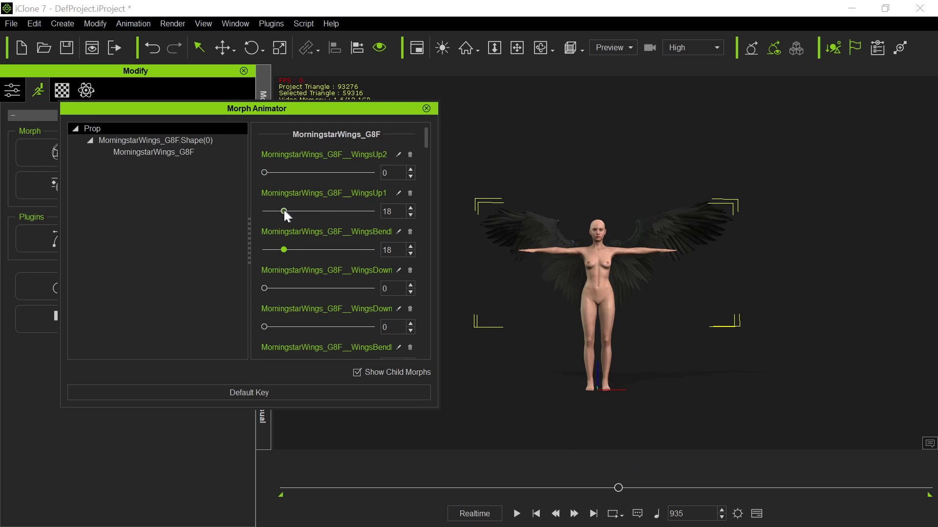
left_click_drag(284, 211, 240, 216)
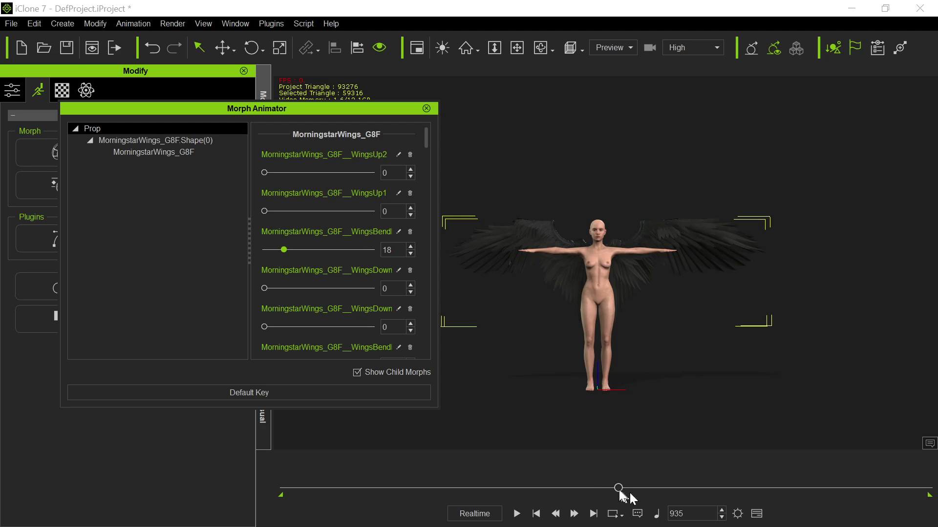
left_click_drag(618, 486, 668, 487)
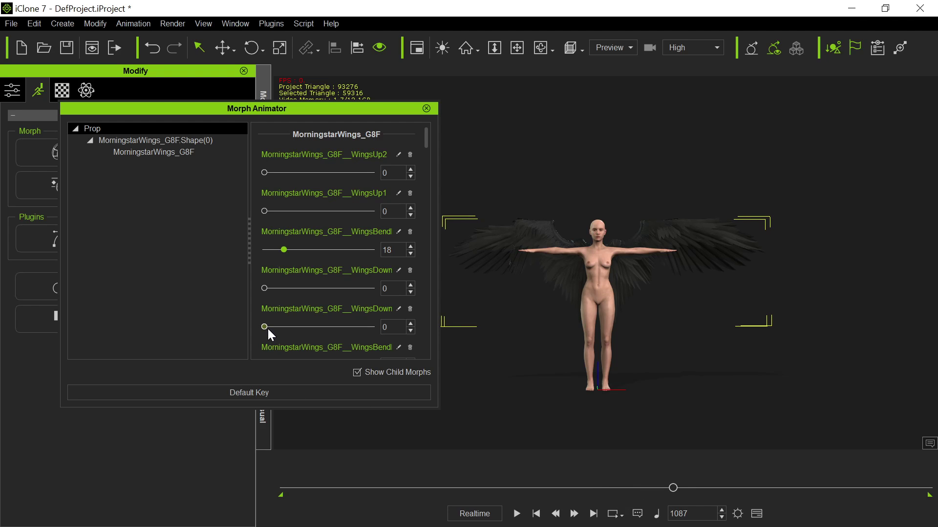
left_click_drag(267, 328, 342, 330)
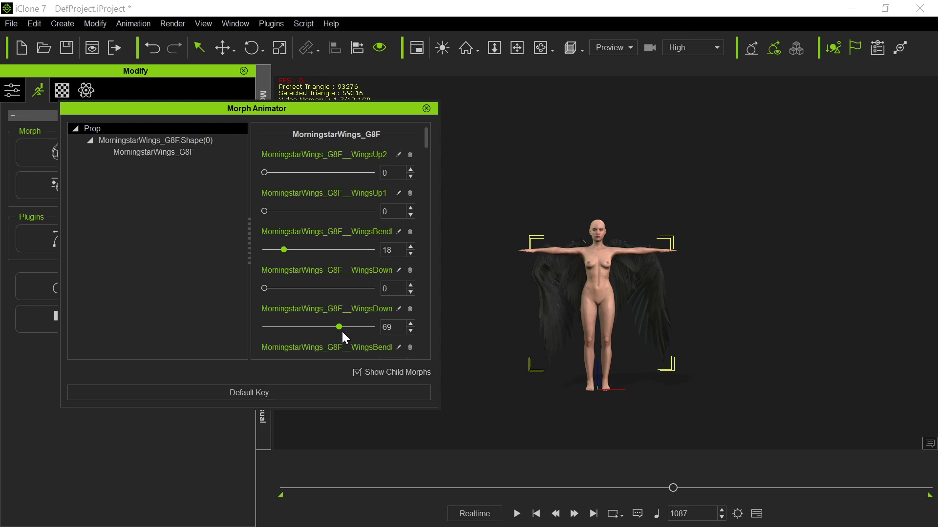
- Close the morph window and apply a Heidi Perform dance motion to the character
left_click(426, 109)
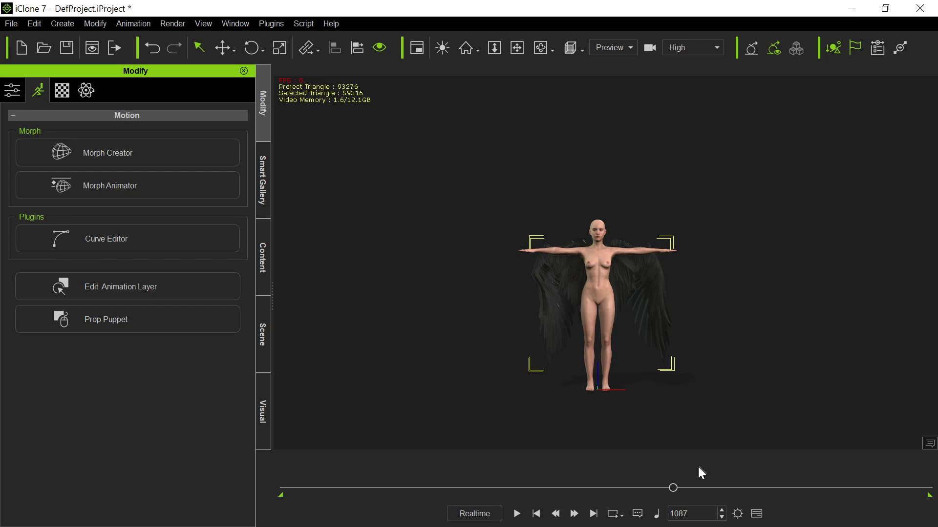
left_click_drag(675, 489, 195, 510)
left_click(593, 292)
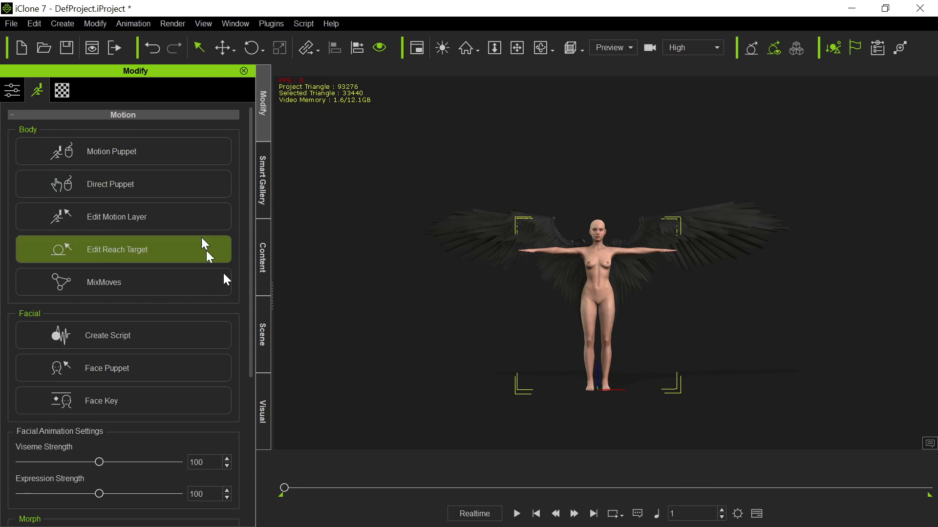
left_click(268, 268)
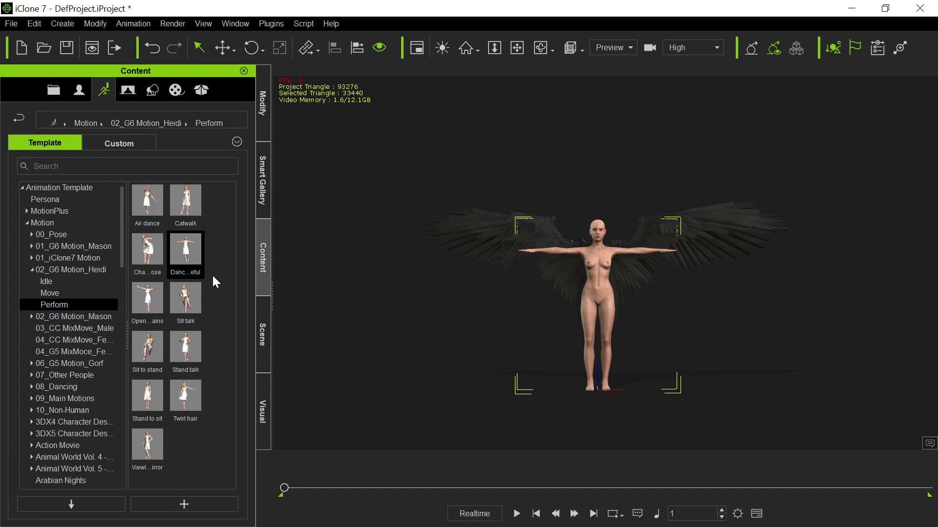
double_click(195, 258)
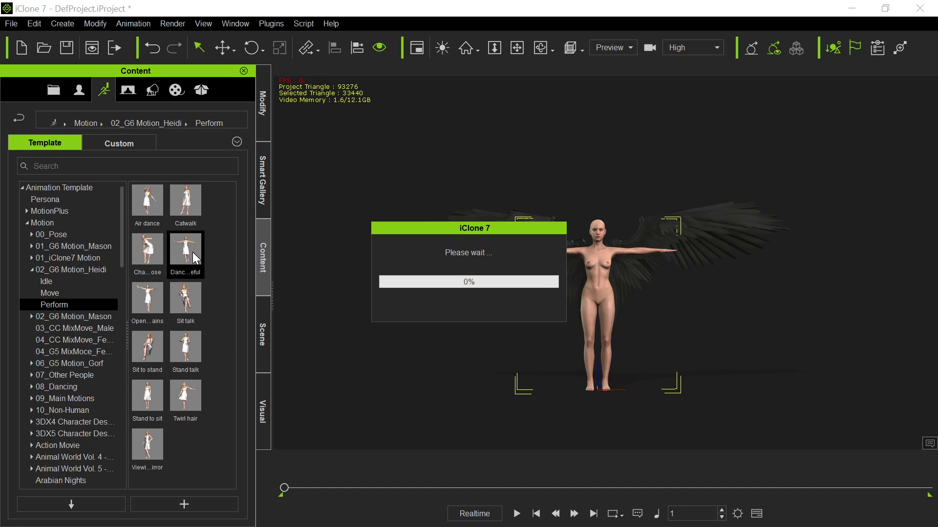
- Preview the dance once, rewind to frame 1, and select the wing prop
left_click(516, 514)
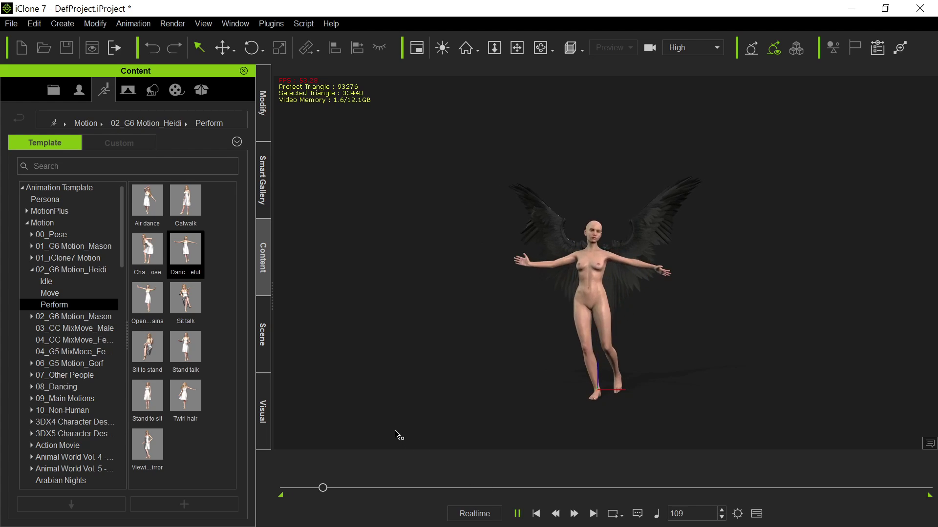
left_click(517, 513)
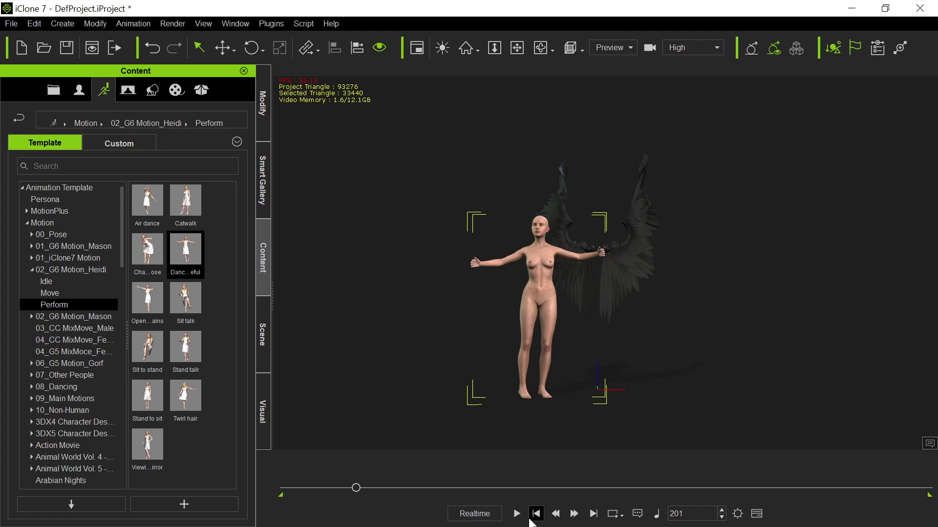
left_click(536, 514)
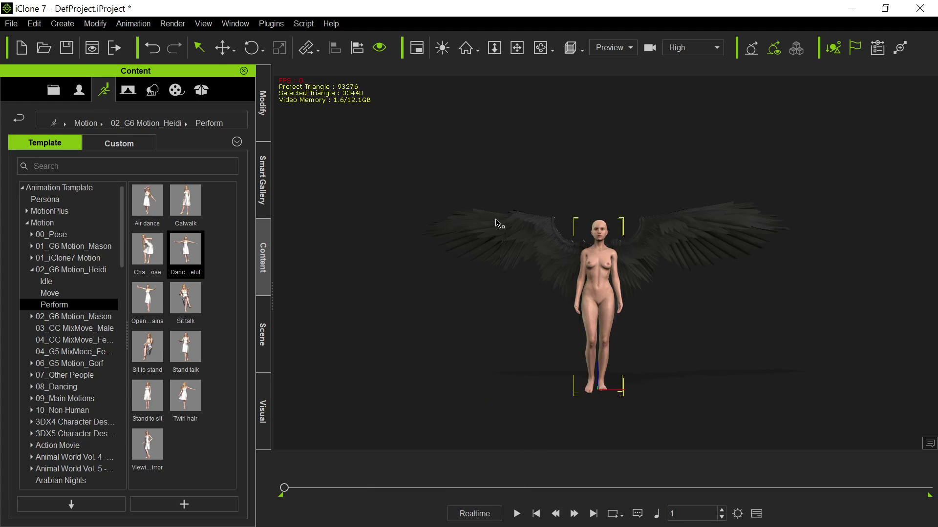
left_click(497, 223)
left_click(500, 233)
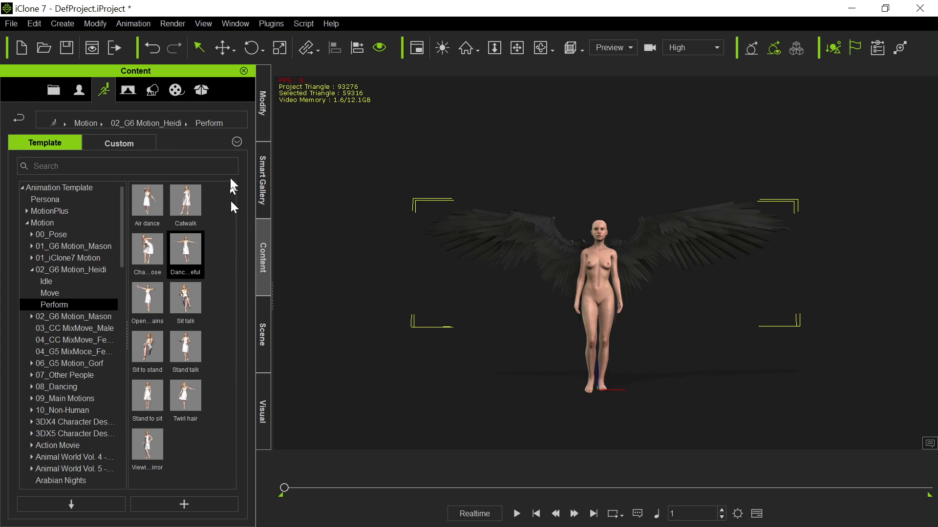
- Parent the wings prop to the character's CC_Base_Spine01 bone with Pick Parent
left_click(263, 105)
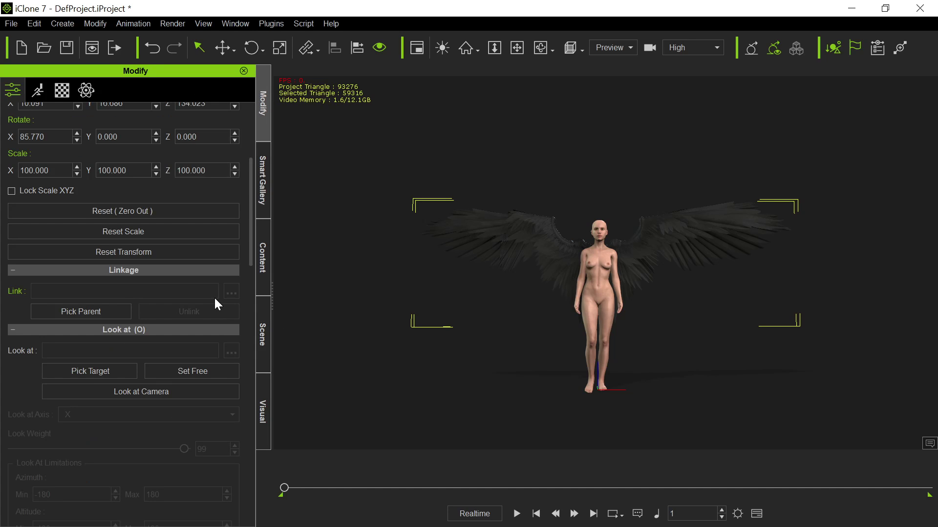
scroll(183, 298, "up", 5)
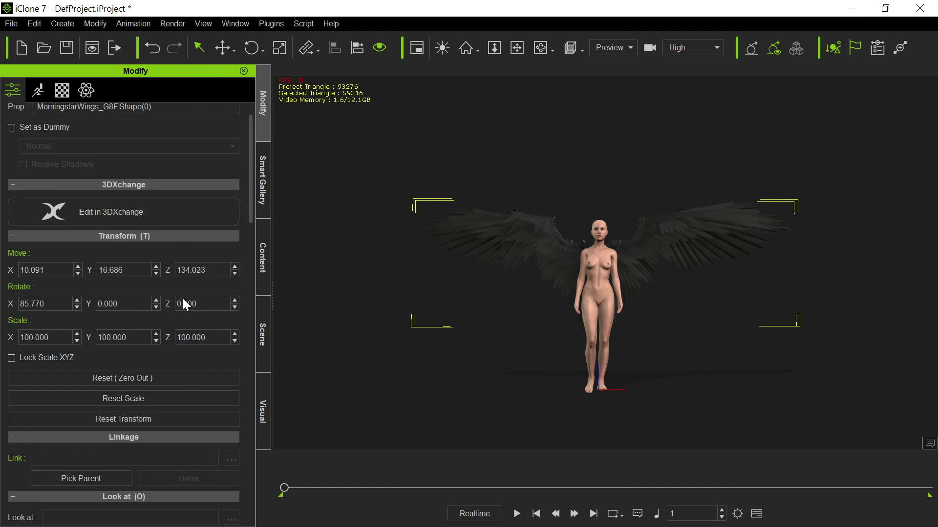
scroll(183, 300, "down", 5)
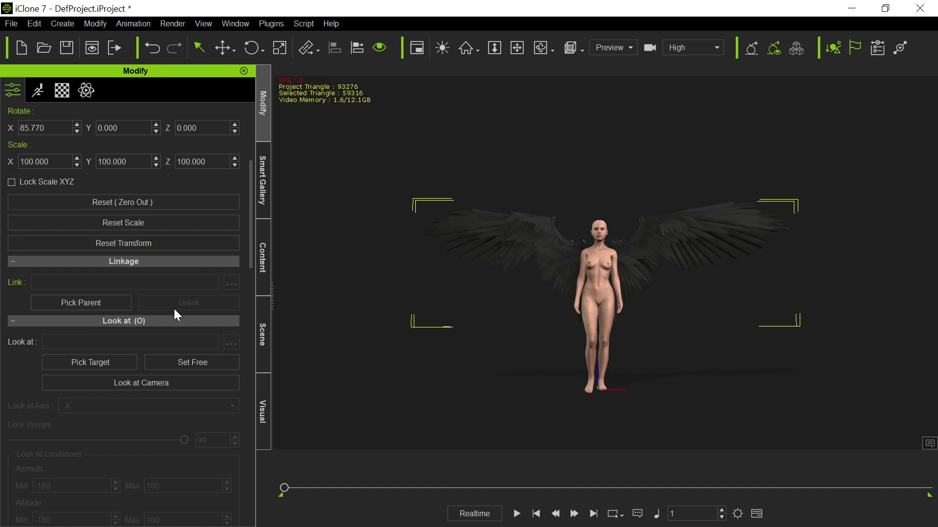
scroll(117, 400, "down", 15)
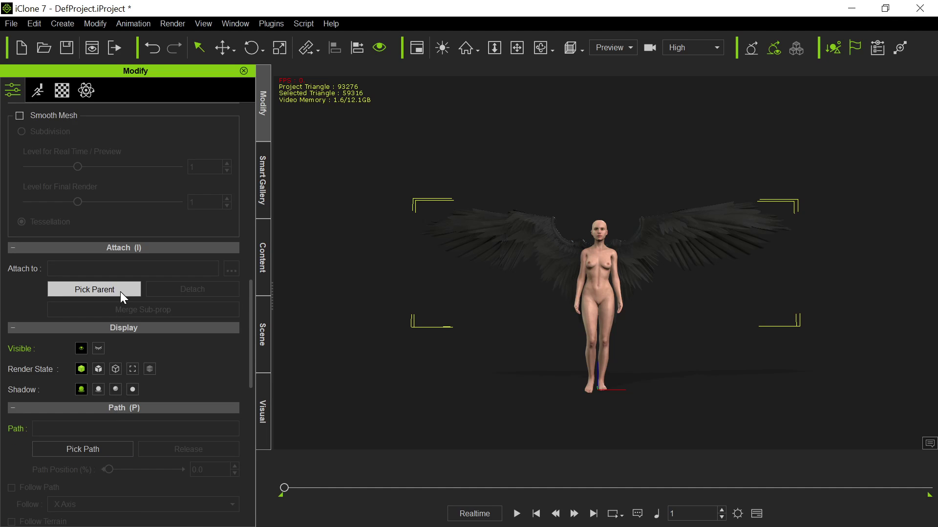
left_click(120, 291)
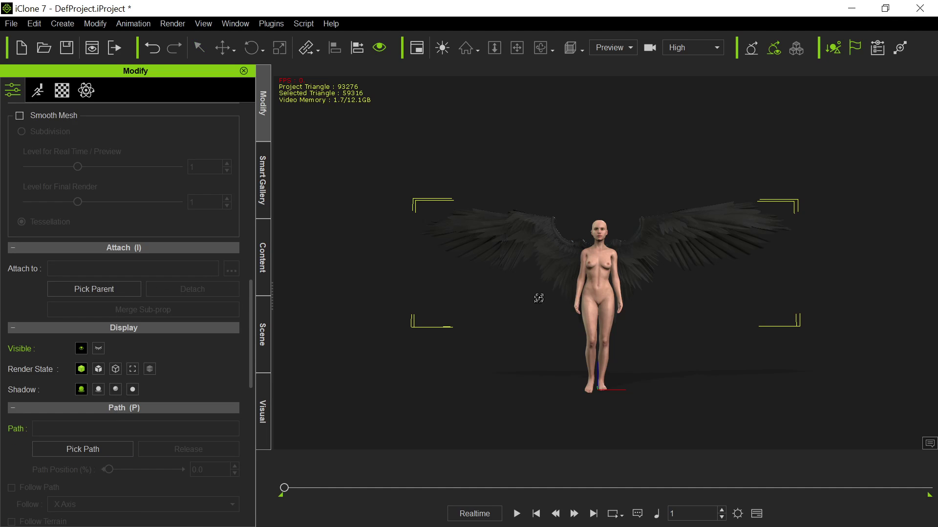
left_click(596, 272)
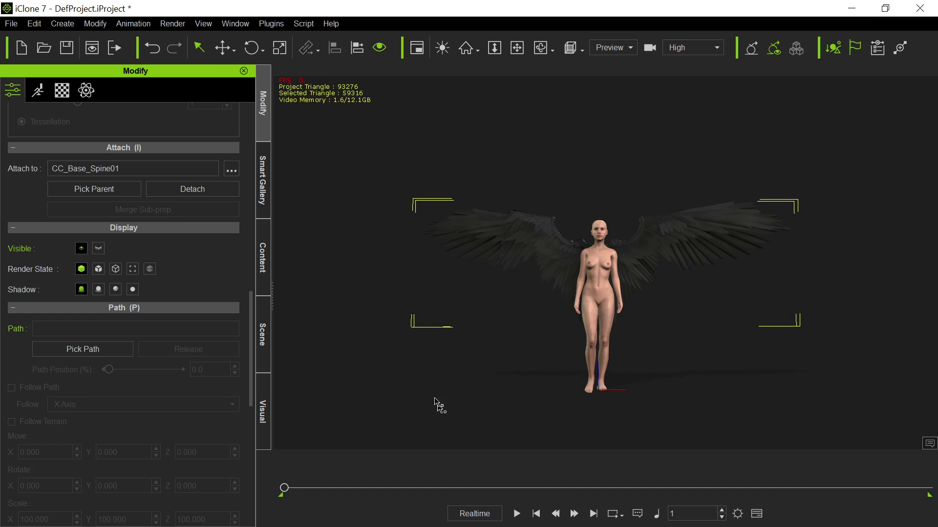
- Play the timeline to preview the dancing character with her animated, reshaping wings
left_click(517, 514)
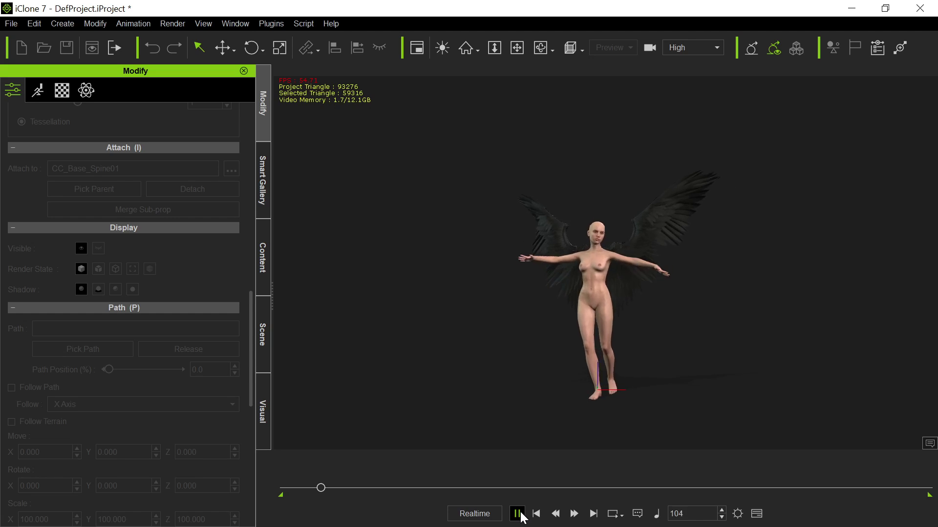